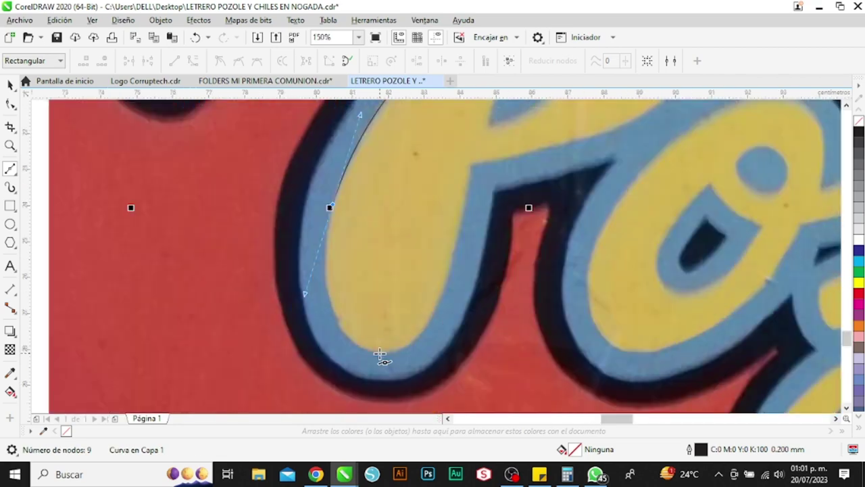
# Trace the rounded lower end of the P's yellow stem and its right edge up to the bowl junction.
pyautogui.moveTo(382, 352); pyautogui.dragTo(415, 347)
pyautogui.moveTo(451, 269); pyautogui.dragTo(464, 212)
pyautogui.click(469, 165)
pyautogui.scroll(-1, 469, 165)
pyautogui.scroll(1, 498, 202)
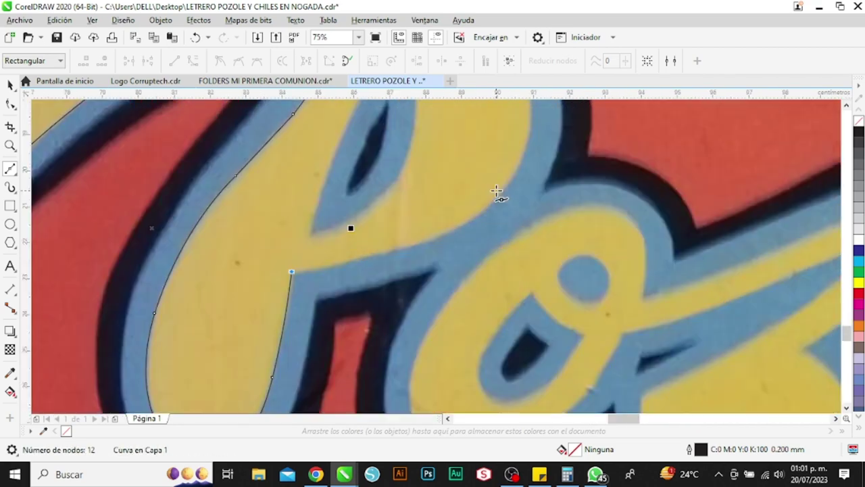
# Continue the Bézier outline along the underside of the P's bowl and up its right side.
pyautogui.moveTo(419, 244); pyautogui.dragTo(465, 226)
pyautogui.hotkey('ctrl', 'z')
pyautogui.scroll(1, 426, 252)
pyautogui.scroll(-2, 461, 238)
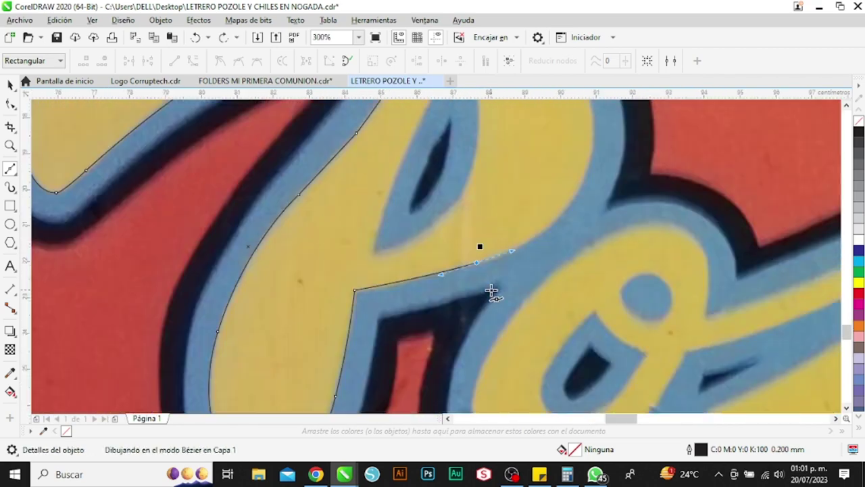
pyautogui.moveTo(538, 218); pyautogui.dragTo(552, 139)
pyautogui.scroll(-1, 543, 210)
pyautogui.scroll(1, 485, 128)
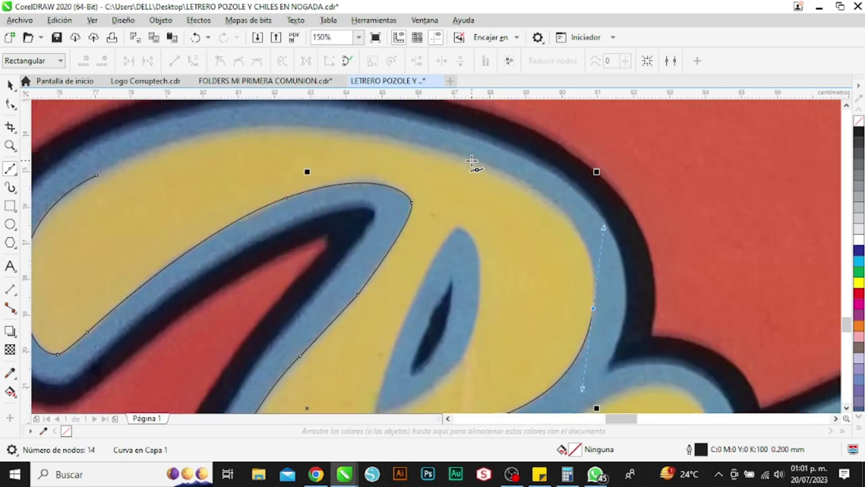
# Trace the top edge of the P's bowl and close the outline at its starting node.
pyautogui.moveTo(472, 162); pyautogui.dragTo(406, 138)
pyautogui.scroll(-1, 512, 150)
pyautogui.scroll(1, 257, 170)
pyautogui.moveTo(345, 170); pyautogui.dragTo(469, 127)
# Refine the closed P outline by removing a surplus node and smoothing its upper curve with the handles, and save the document.
pyautogui.click(10, 104)
pyautogui.scroll(1, 348, 231)
pyautogui.doubleClick(346, 174)
pyautogui.scroll(-1, 334, 233)
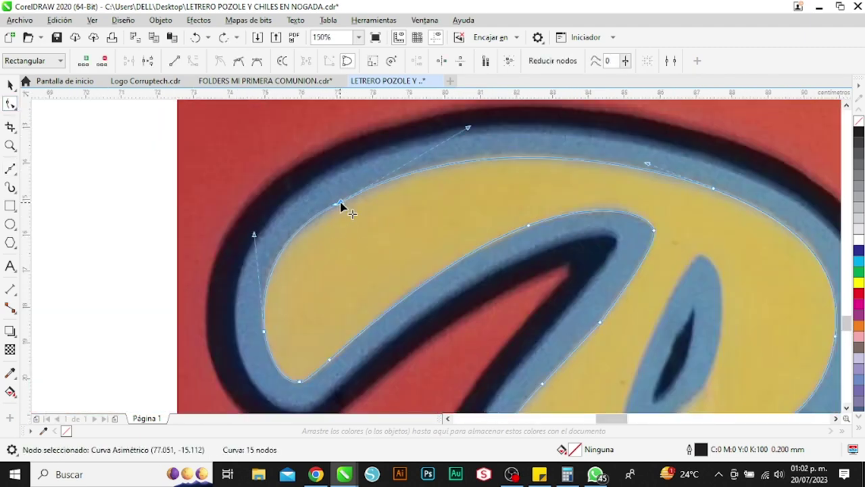
pyautogui.moveTo(263, 334); pyautogui.dragTo(245, 144)
pyautogui.moveTo(589, 142); pyautogui.dragTo(575, 130)
pyautogui.scroll(-2, 410, 217)
pyautogui.hotkey('ctrl', 's')
pyautogui.scroll(1, 521, 267)
# Start a Bézier path at the lower tip of the P's inner counter and trace its left edge to the top.
pyautogui.click(10, 169)
pyautogui.scroll(1, 444, 203)
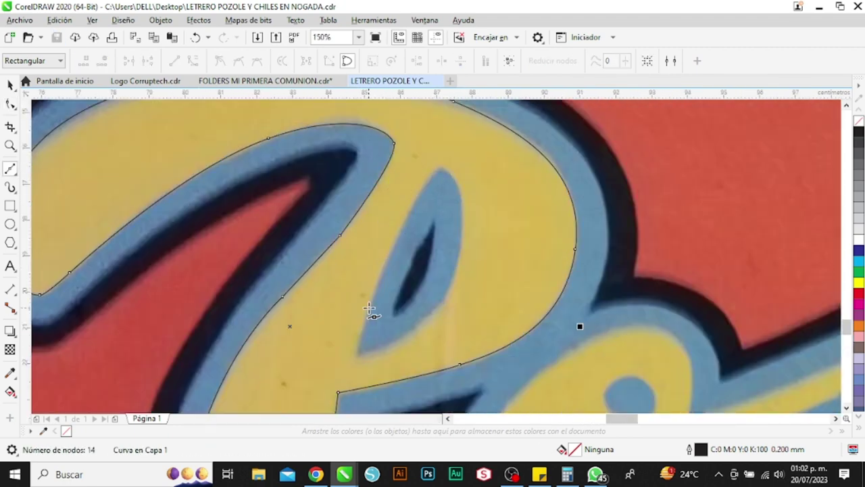
pyautogui.click(358, 353)
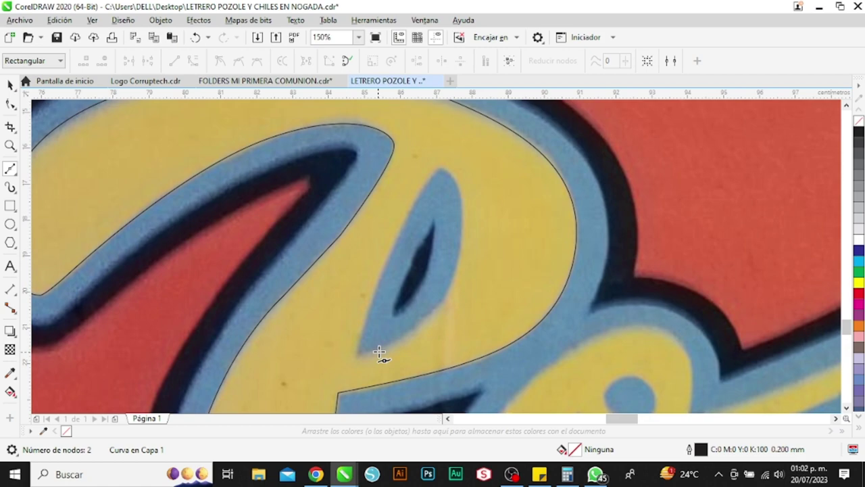
pyautogui.moveTo(434, 171); pyautogui.dragTo(484, 116)
pyautogui.doubleClick(435, 171)
pyautogui.scroll(2, 446, 176)
pyautogui.scroll(-2, 473, 196)
# Trace the right edge of the P's inner counter and close the path at its lower tip.
pyautogui.moveTo(467, 284); pyautogui.dragTo(439, 357)
pyautogui.doubleClick(467, 284)
pyautogui.scroll(1, 467, 285)
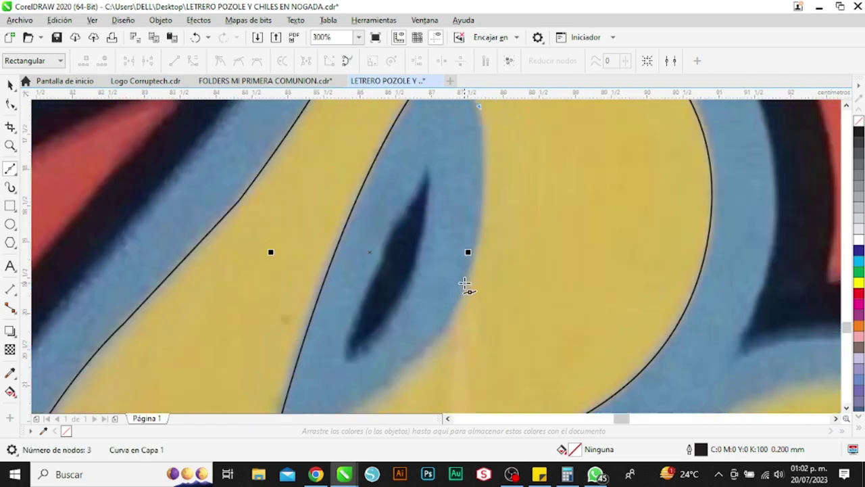
pyautogui.scroll(-1, 352, 338)
pyautogui.scroll(1, 298, 369)
pyautogui.click(246, 359)
# Trace the first o's yellow outline from its upper left around the base and up its right side to the z.
pyautogui.scroll(-2, 318, 344)
pyautogui.scroll(-1, 378, 203)
pyautogui.scroll(2, 426, 320)
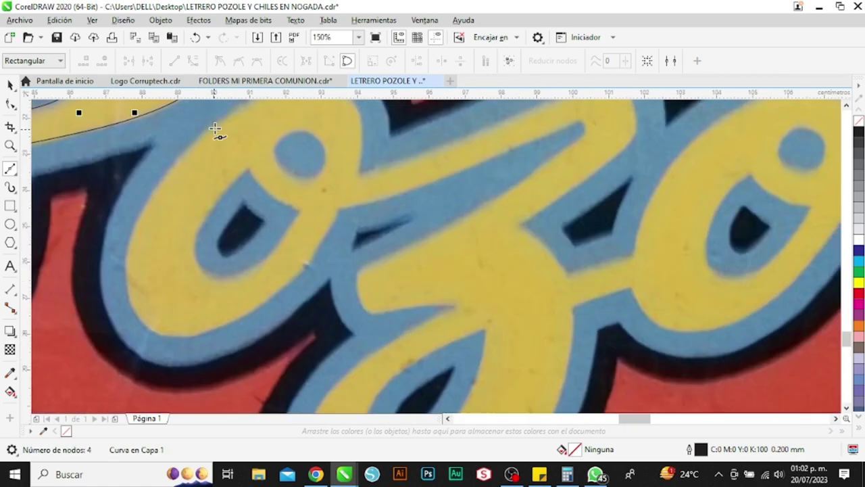
pyautogui.click(215, 125)
pyautogui.moveTo(144, 325)
pyautogui.mouseDown()
pyautogui.moveTo(210, 386)
pyautogui.moveTo(215, 359)
pyautogui.mouseUp()
pyautogui.doubleClick(144, 268)
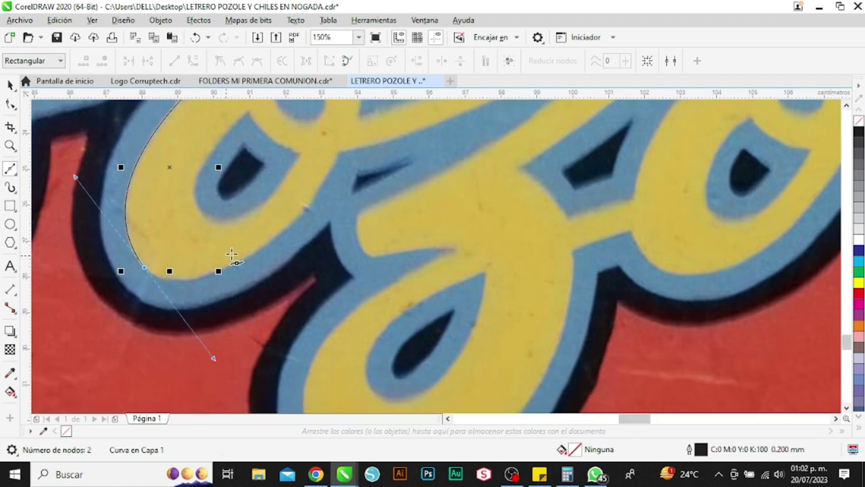
pyautogui.moveTo(294, 221); pyautogui.dragTo(379, 130)
pyautogui.doubleClick(294, 222)
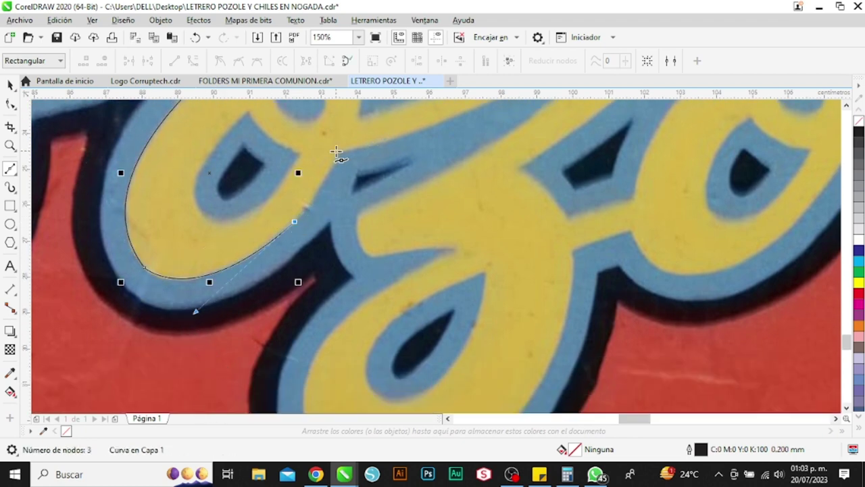
pyautogui.moveTo(336, 151); pyautogui.dragTo(344, 116)
pyautogui.doubleClick(335, 151)
# Trace the underside of the z's upper stroke and the rounded blue notch at its end.
pyautogui.scroll(-2, 338, 169)
pyautogui.scroll(2, 386, 149)
pyautogui.scroll(2, 487, 135)
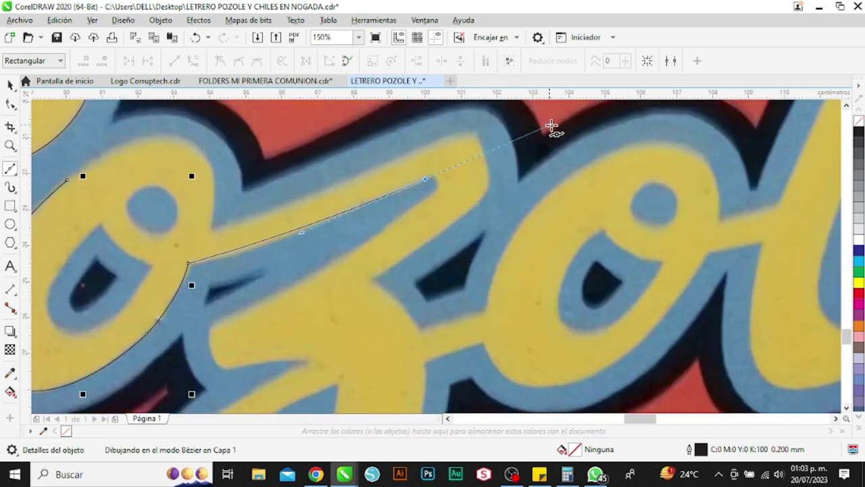
pyautogui.click(428, 189)
pyautogui.scroll(2, 428, 189)
pyautogui.moveTo(451, 209); pyautogui.dragTo(454, 215)
pyautogui.click(425, 222)
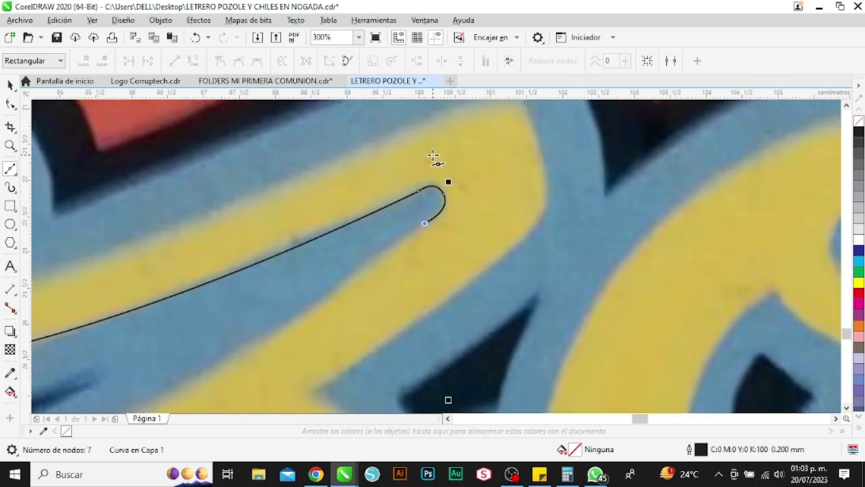
# Trace the z's diagonal back to its rounded left end and along its lower edge to the inner corner.
pyautogui.scroll(-1, 434, 157)
pyautogui.moveTo(228, 312); pyautogui.dragTo(147, 342)
pyautogui.doubleClick(229, 313)
pyautogui.moveTo(213, 343); pyautogui.dragTo(243, 360)
pyautogui.moveTo(307, 354); pyautogui.dragTo(321, 359)
pyautogui.doubleClick(307, 353)
# Trace the outside of the z's lower loop up to the stroke joining the second o, redrawing the loop's left curve.
pyautogui.scroll(-1, 287, 259)
pyautogui.scroll(1, 260, 307)
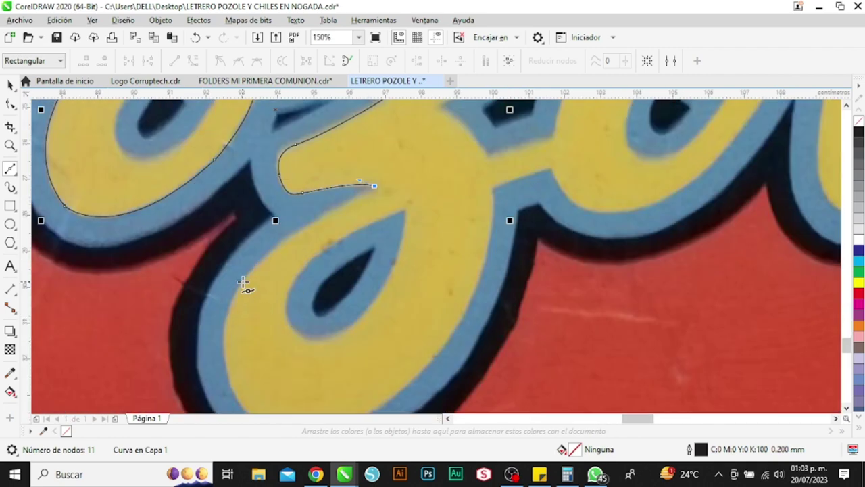
pyautogui.scroll(-1, 223, 304)
pyautogui.scroll(1, 249, 361)
pyautogui.moveTo(236, 280); pyautogui.dragTo(286, 400)
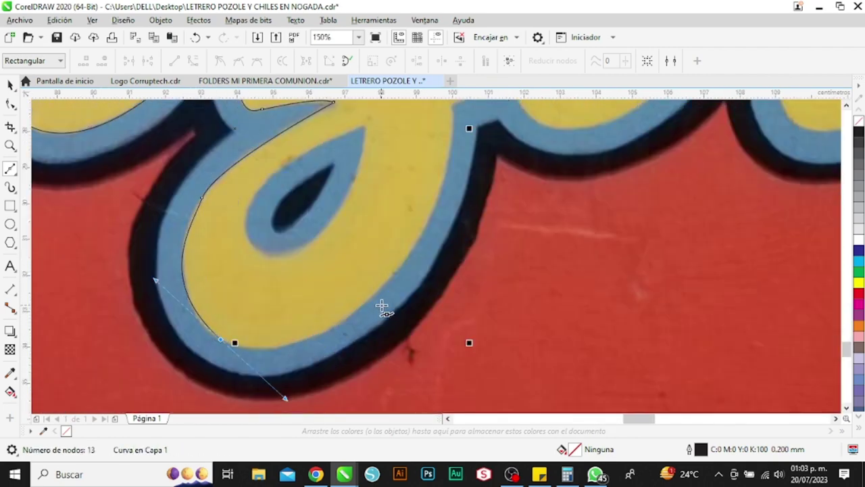
pyautogui.hotkey('ctrl', 'z')
pyautogui.moveTo(195, 206); pyautogui.dragTo(167, 259)
pyautogui.moveTo(235, 351); pyautogui.dragTo(311, 348)
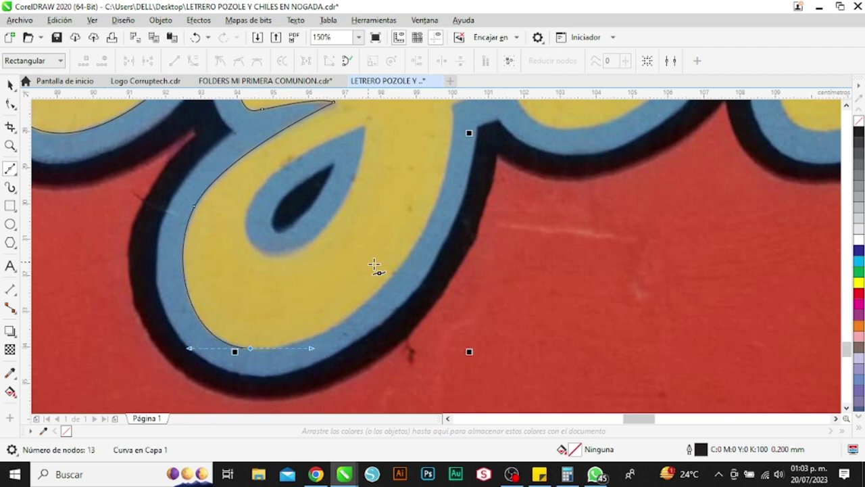
pyautogui.moveTo(427, 225); pyautogui.dragTo(464, 154)
pyautogui.scroll(-1, 383, 274)
pyautogui.scroll(1, 414, 200)
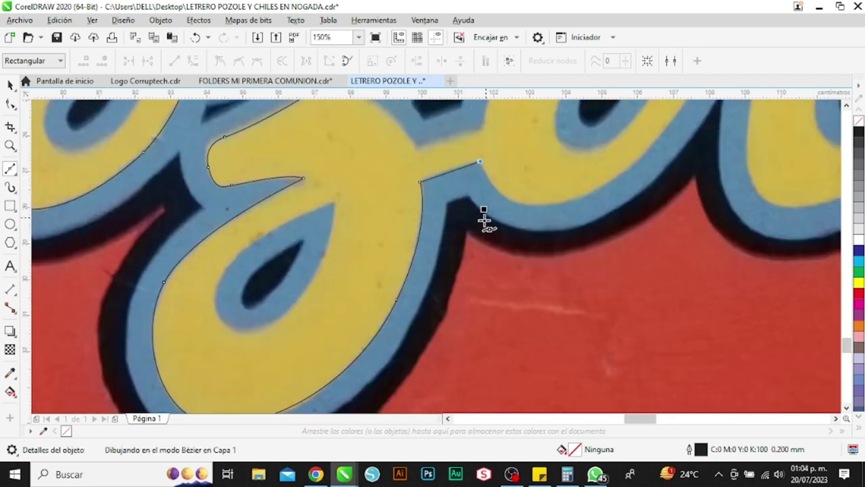
# Trace the bottom and right side of the second o up to its junction with the l.
pyautogui.scroll(-1, 434, 242)
pyautogui.scroll(1, 513, 182)
pyautogui.moveTo(483, 259); pyautogui.dragTo(547, 234)
pyautogui.scroll(-1, 413, 269)
pyautogui.scroll(1, 520, 205)
pyautogui.click(516, 193)
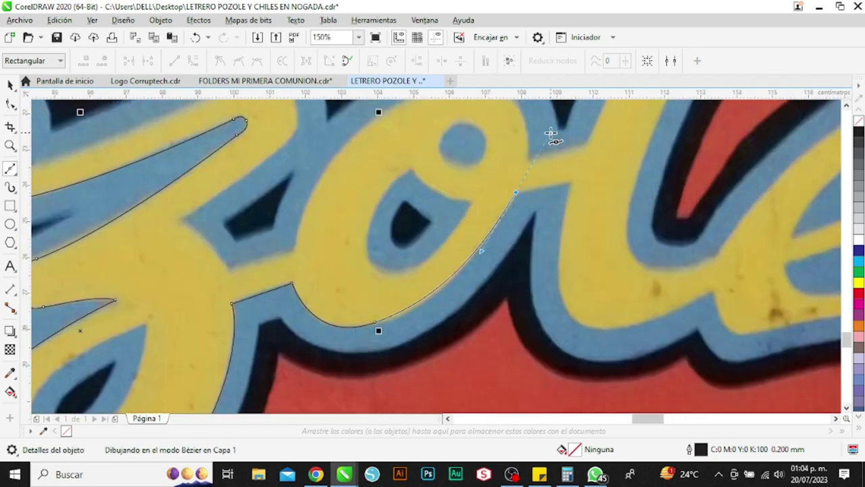
pyautogui.moveTo(550, 133); pyautogui.dragTo(551, 133)
pyautogui.doubleClick(517, 193)
# Trace the connector's lower edge and the l's left side and curved base to the junction with the e.
pyautogui.click(570, 182)
pyautogui.moveTo(599, 345); pyautogui.dragTo(603, 342)
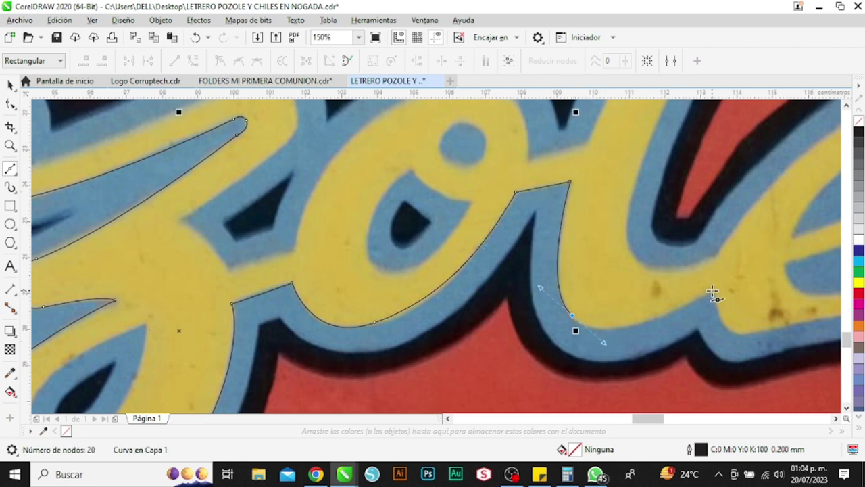
pyautogui.doubleClick(712, 291)
pyautogui.scroll(-1, 710, 292)
pyautogui.scroll(1, 608, 281)
# Trace the base of the e and the lower edge of its tail around to the tail's tip.
pyautogui.scroll(1, 671, 306)
pyautogui.moveTo(478, 313); pyautogui.dragTo(530, 302)
pyautogui.scroll(-2, 527, 301)
pyautogui.scroll(1, 499, 258)
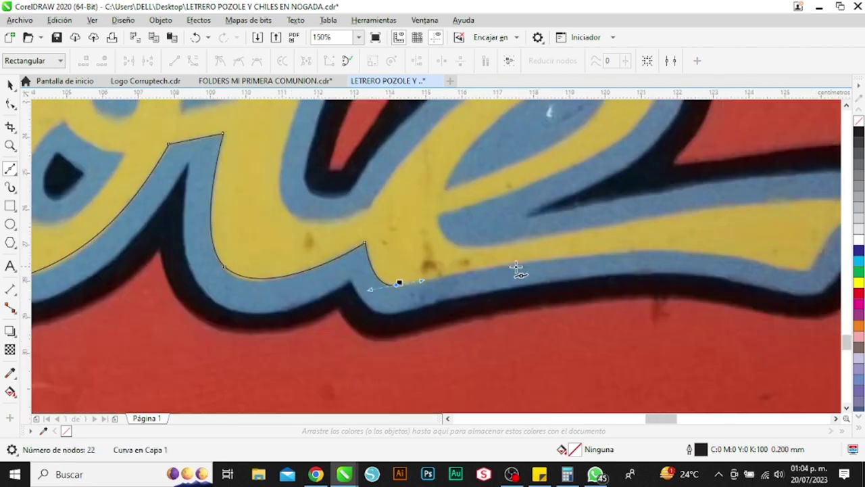
pyautogui.moveTo(688, 250); pyautogui.dragTo(678, 235)
pyautogui.click(764, 264)
pyautogui.scroll(1, 702, 258)
pyautogui.moveTo(735, 167); pyautogui.dragTo(709, 136)
# Trace the upper edge of the e's tail back to the rounded blue notch beneath its loop.
pyautogui.scroll(-2, 683, 156)
pyautogui.scroll(2, 534, 186)
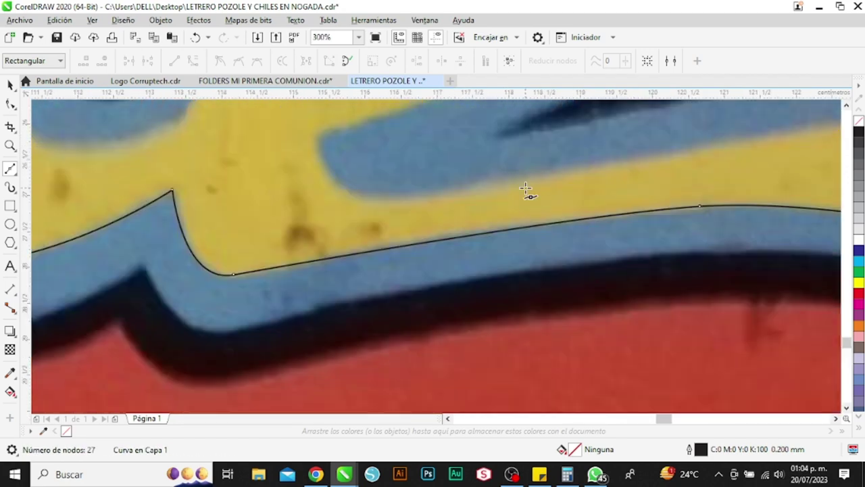
pyautogui.scroll(-1, 525, 190)
pyautogui.click(471, 196)
pyautogui.moveTo(471, 195); pyautogui.dragTo(351, 229)
pyautogui.doubleClick(471, 195)
pyautogui.moveTo(419, 162); pyautogui.dragTo(410, 119)
# Trace the right side and top of the e's loop over to its upper left.
pyautogui.scroll(-1, 412, 183)
pyautogui.scroll(1, 446, 129)
pyautogui.moveTo(592, 142); pyautogui.dragTo(594, 146)
pyautogui.scroll(2, 581, 132)
pyautogui.hscroll(1, 570, 122)
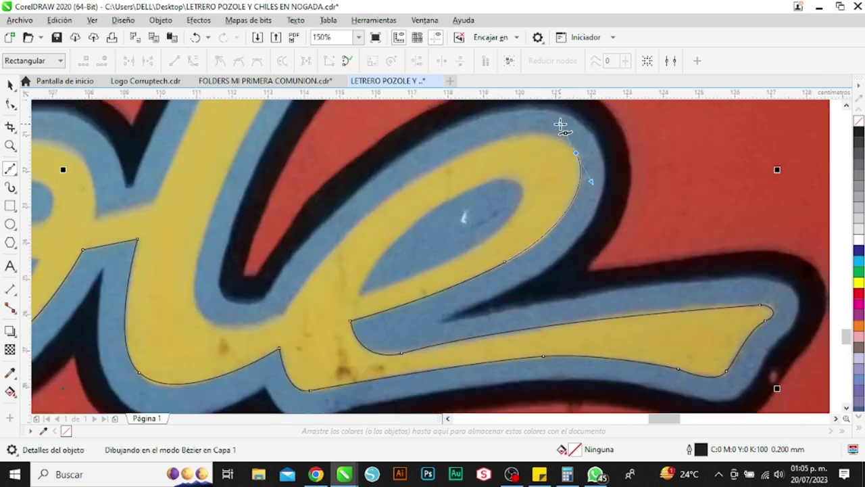
pyautogui.moveTo(427, 172); pyautogui.dragTo(364, 215)
# Trace the curved valley between the e and the l, then the l's right edge toward its tip.
pyautogui.moveTo(204, 326); pyautogui.dragTo(179, 271)
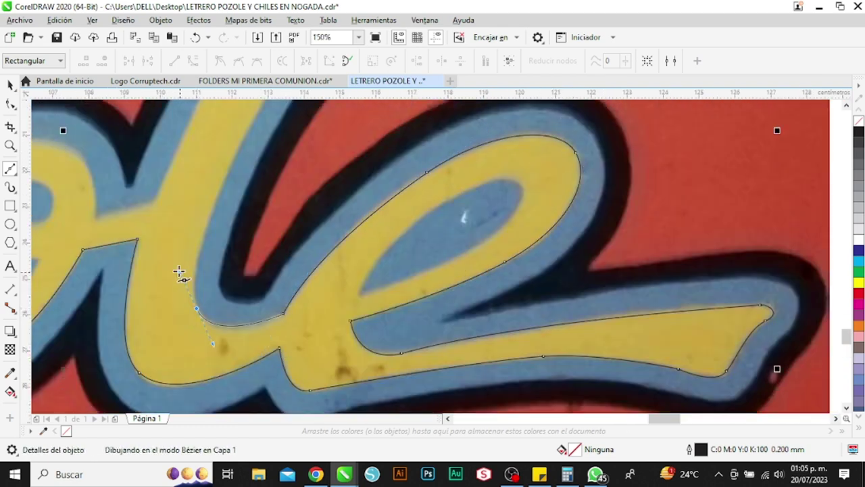
pyautogui.hotkey('ctrl', 'z')
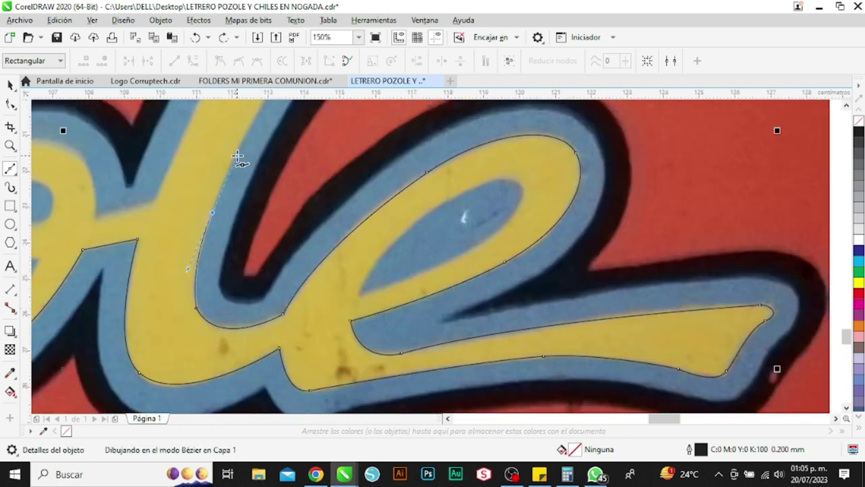
pyautogui.moveTo(237, 156); pyautogui.dragTo(238, 155)
pyautogui.scroll(-1, 239, 267)
pyautogui.scroll(1, 259, 160)
pyautogui.scroll(-1, 364, 295)
pyautogui.scroll(1, 354, 197)
pyautogui.scroll(-1, 327, 201)
pyautogui.moveTo(327, 207); pyautogui.dragTo(327, 207)
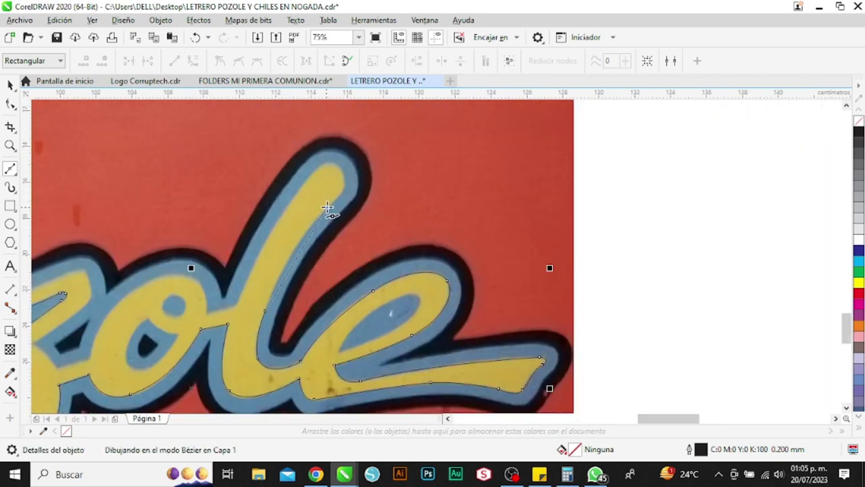
# Trace around the l's rounded tip and down its left edge to the stroke joining the second o.
pyautogui.scroll(2, 371, 159)
pyautogui.moveTo(368, 179); pyautogui.dragTo(348, 141)
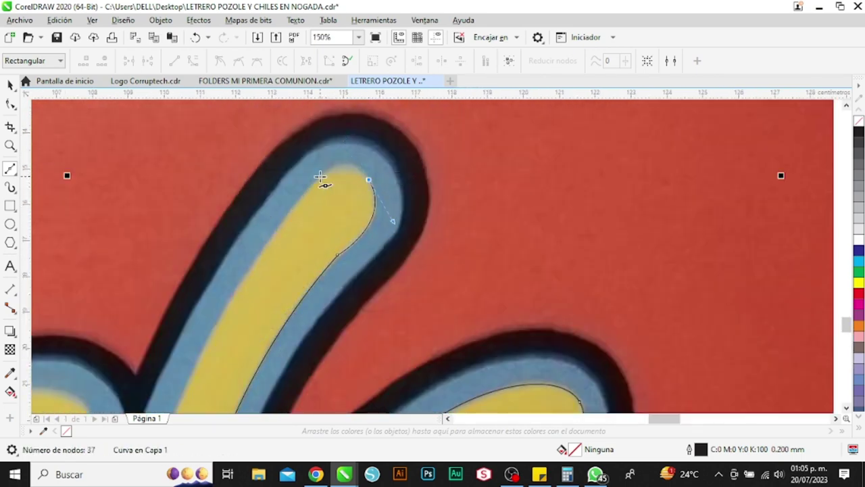
pyautogui.moveTo(320, 177); pyautogui.dragTo(298, 196)
pyautogui.scroll(-1, 297, 178)
pyautogui.scroll(1, 206, 313)
pyautogui.moveTo(249, 319); pyautogui.dragTo(218, 384)
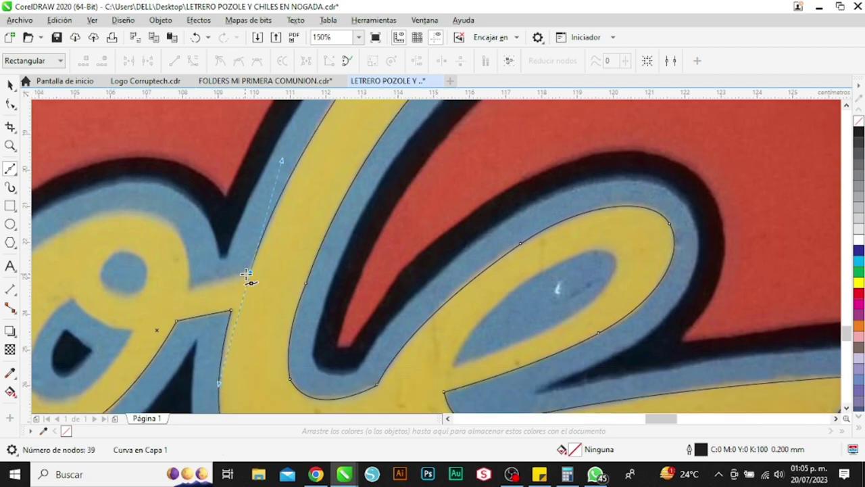
pyautogui.doubleClick(249, 273)
pyautogui.click(187, 290)
# Trace the top and left side of the second o down to the stroke joining the z.
pyautogui.scroll(-1, 196, 284)
pyautogui.scroll(1, 112, 257)
pyautogui.moveTo(208, 239); pyautogui.dragTo(136, 250)
pyautogui.scroll(-1, 253, 211)
pyautogui.scroll(1, 128, 298)
pyautogui.moveTo(169, 323); pyautogui.dragTo(159, 405)
pyautogui.doubleClick(169, 285)
pyautogui.click(102, 303)
# Trace the z's right-hand corner and the outer end of its upper stroke.
pyautogui.scroll(-1, 235, 330)
pyautogui.scroll(1, 115, 293)
pyautogui.moveTo(175, 290); pyautogui.dragTo(165, 289)
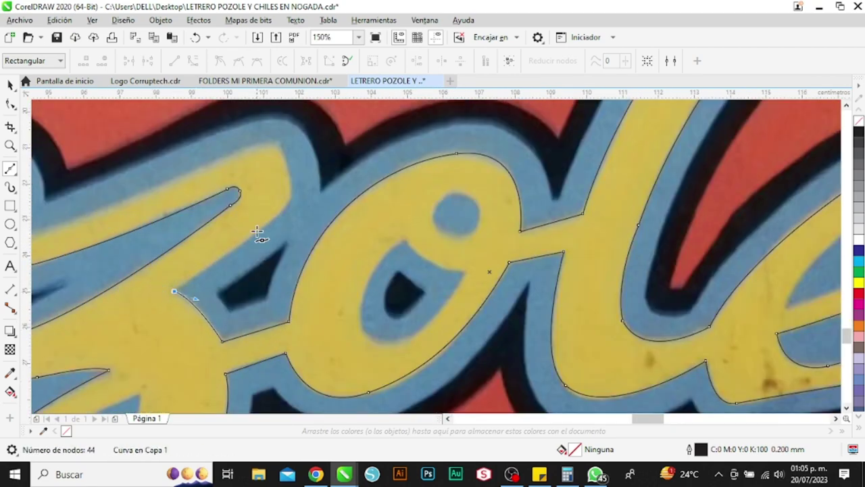
pyautogui.scroll(-1, 327, 155)
pyautogui.scroll(1, 147, 182)
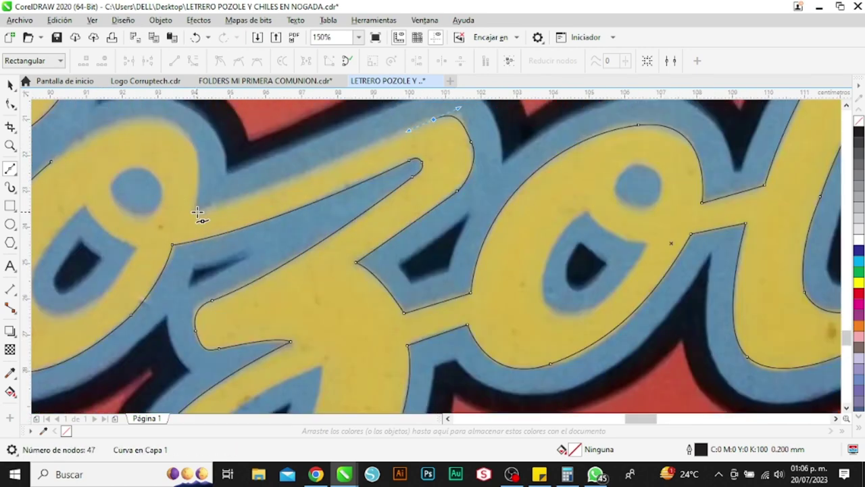
# Trace the z's upper edge and the top of the first o, closing the "ozole" outline at its starting node.
pyautogui.click(196, 211)
pyautogui.moveTo(188, 135); pyautogui.dragTo(174, 122)
pyautogui.moveTo(51, 162); pyautogui.dragTo(126, 106)
pyautogui.scroll(-1, 284, 244)
pyautogui.scroll(1, 166, 244)
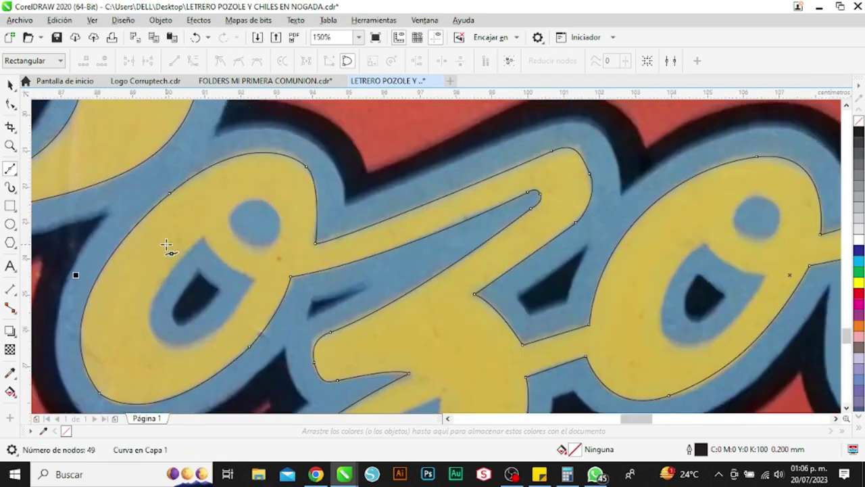
# Delete the extra node on the e's upper-left curve, reshape that curve with its handles, and save the document.
pyautogui.click(12, 105)
pyautogui.scroll(2, 327, 241)
pyautogui.click(277, 252)
pyautogui.scroll(-2, 264, 253)
pyautogui.scroll(-2, 475, 192)
pyautogui.scroll(2, 556, 207)
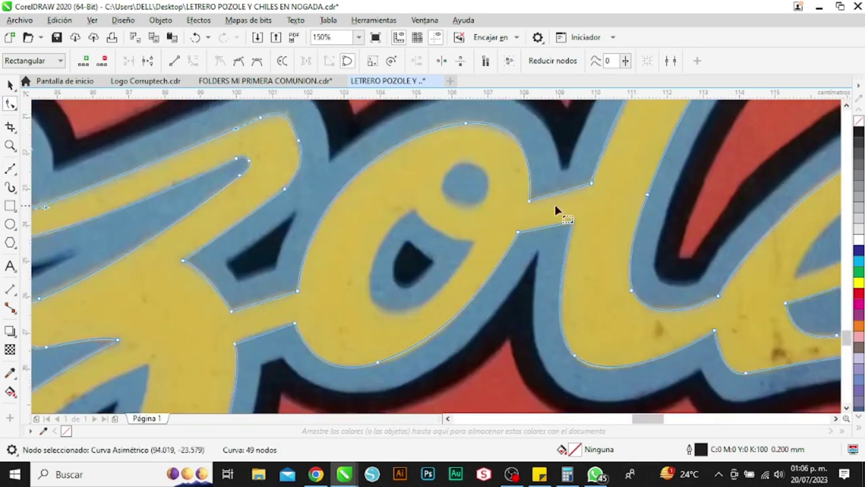
pyautogui.scroll(-2, 491, 212)
pyautogui.scroll(2, 590, 200)
pyautogui.doubleClick(562, 193)
pyautogui.click(711, 174)
pyautogui.moveTo(447, 273); pyautogui.dragTo(452, 258)
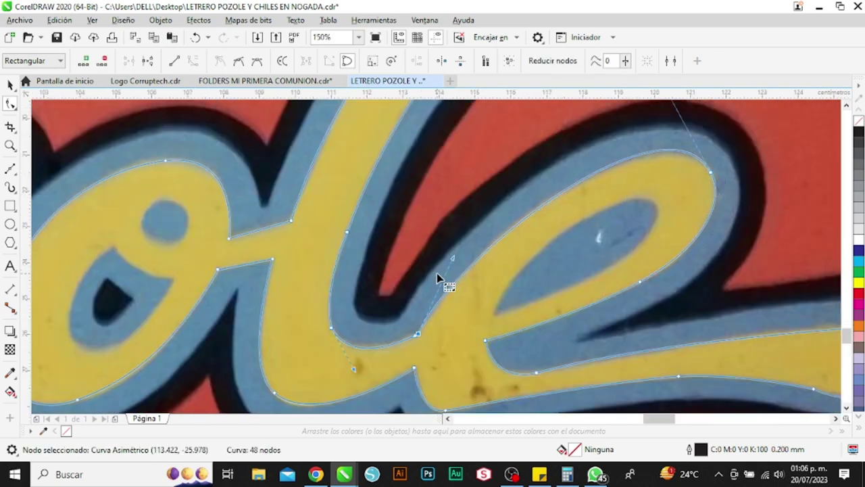
pyautogui.scroll(-1, 437, 276)
pyautogui.scroll(1, 582, 329)
pyautogui.scroll(-2, 550, 343)
pyautogui.hotkey('ctrl', 's')
# Trace the lower counter of the first o as a closed Bézier curve.
pyautogui.click(10, 169)
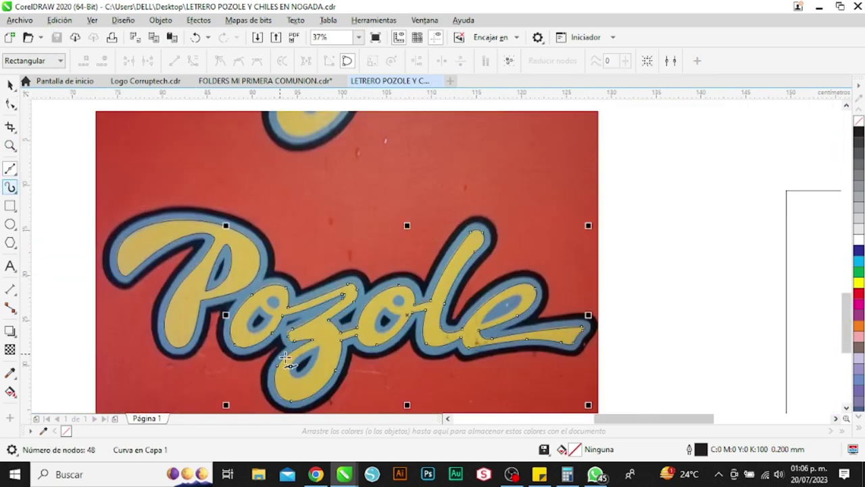
pyautogui.scroll(2, 260, 347)
pyautogui.click(272, 191)
pyautogui.moveTo(226, 292); pyautogui.dragTo(263, 319)
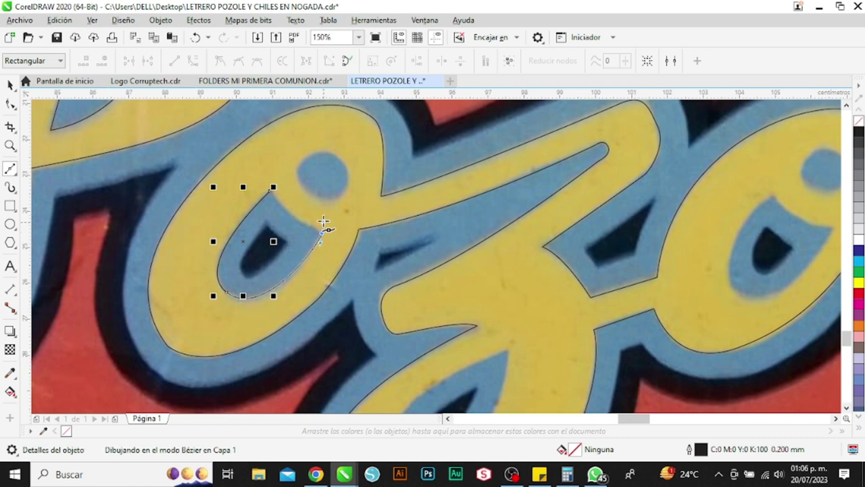
pyautogui.doubleClick(322, 233)
pyautogui.moveTo(324, 221); pyautogui.dragTo(273, 220)
pyautogui.scroll(1, 289, 197)
pyautogui.moveTo(251, 184); pyautogui.dragTo(264, 201)
# Trace the round upper hole of the first o as a closed Bézier curve.
pyautogui.scroll(-1, 261, 289)
pyautogui.scroll(1, 298, 193)
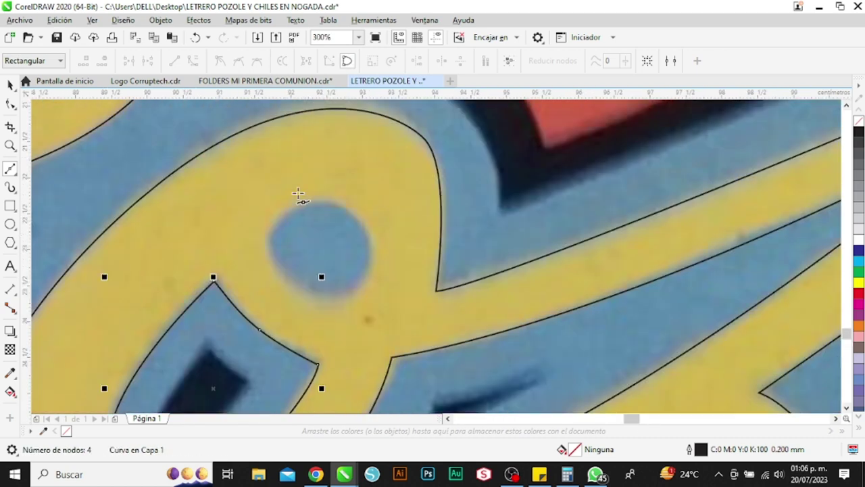
pyautogui.moveTo(290, 284)
pyautogui.mouseDown()
pyautogui.moveTo(307, 292)
pyautogui.moveTo(377, 266)
pyautogui.mouseUp()
pyautogui.moveTo(355, 214); pyautogui.dragTo(343, 205)
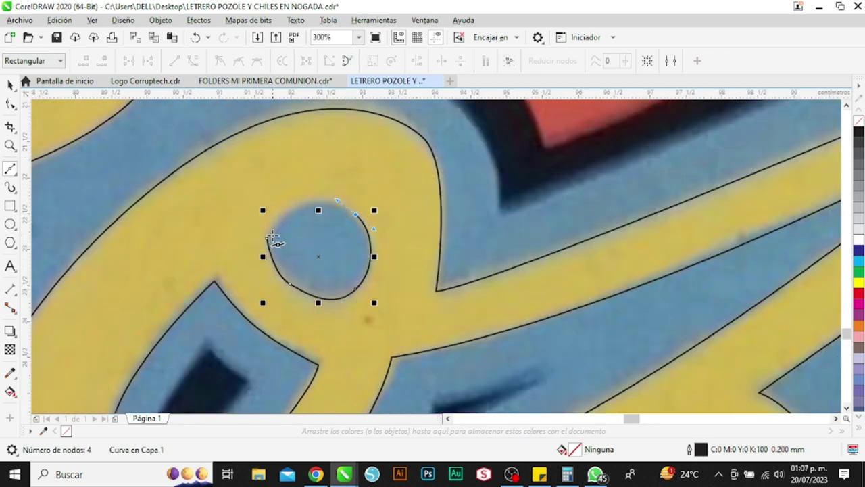
pyautogui.moveTo(267, 237); pyautogui.dragTo(283, 192)
# Delete the extra node on the round hole's lower-left curve and reshape that curve with its handles.
pyautogui.click(10, 104)
pyautogui.doubleClick(290, 283)
pyautogui.click(267, 238)
pyautogui.moveTo(323, 319); pyautogui.dragTo(321, 317)
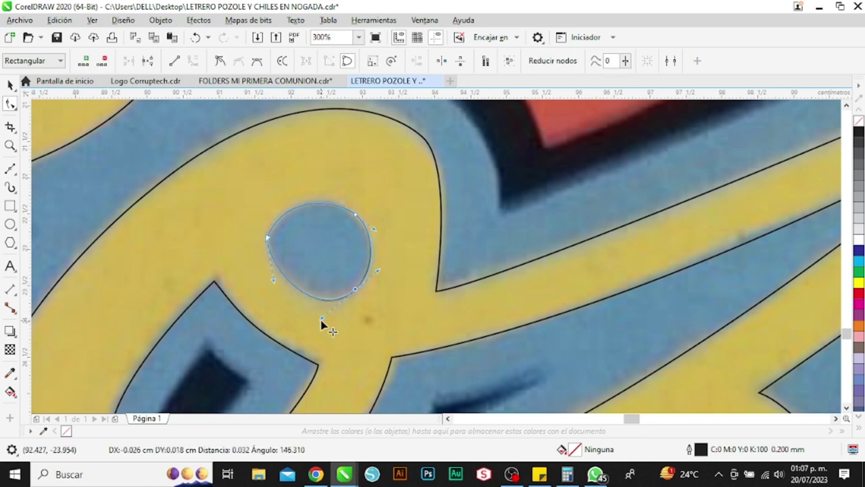
pyautogui.moveTo(270, 282); pyautogui.dragTo(266, 279)
pyautogui.scroll(5, 267, 284)
pyautogui.scroll(-10, 159, 213)
# Copy both counters of the first o onto the matching openings of the second o.
pyautogui.press('space')
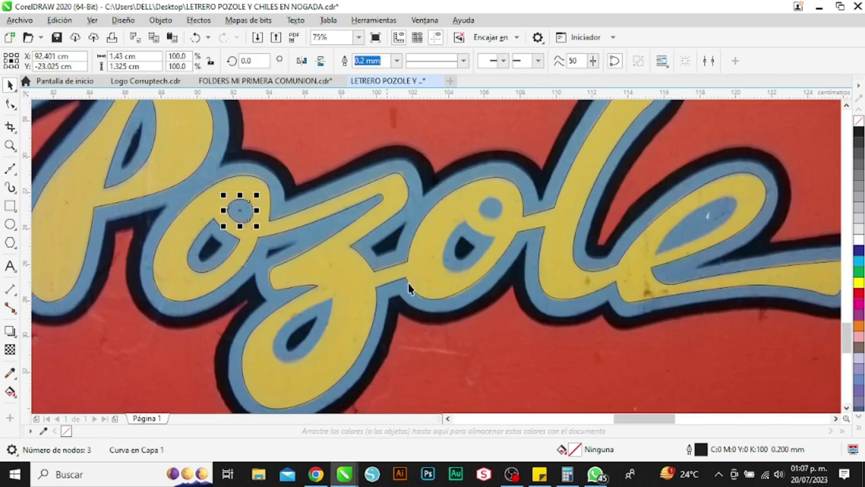
pyautogui.keyDown('shift'); pyautogui.click(235, 246); pyautogui.keyUp('shift')
pyautogui.moveTo(228, 242); pyautogui.dragTo(505, 221)
pyautogui.rightClick(484, 219)
pyautogui.scroll(1, 500, 206)
# Rotate the copied lower counter about 8.6° and fine-tune its fit to the opening of the second o.
pyautogui.click(479, 281)
pyautogui.click(479, 282)
pyautogui.moveTo(492, 342); pyautogui.dragTo(501, 337)
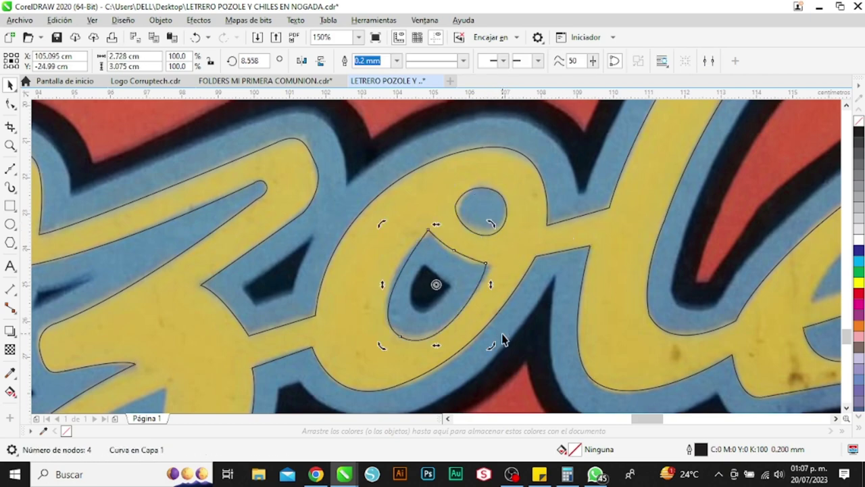
pyautogui.click(471, 293)
pyautogui.moveTo(491, 227); pyautogui.dragTo(491, 228)
pyautogui.scroll(-1, 388, 286)
pyautogui.scroll(2, 417, 289)
pyautogui.moveTo(433, 299); pyautogui.dragTo(427, 297)
pyautogui.click(427, 297)
pyautogui.moveTo(490, 163); pyautogui.dragTo(492, 176)
pyautogui.scroll(-2, 342, 240)
# Trace the e's inner counter as a closed Bézier curve.
pyautogui.click(10, 169)
pyautogui.scroll(1, 632, 218)
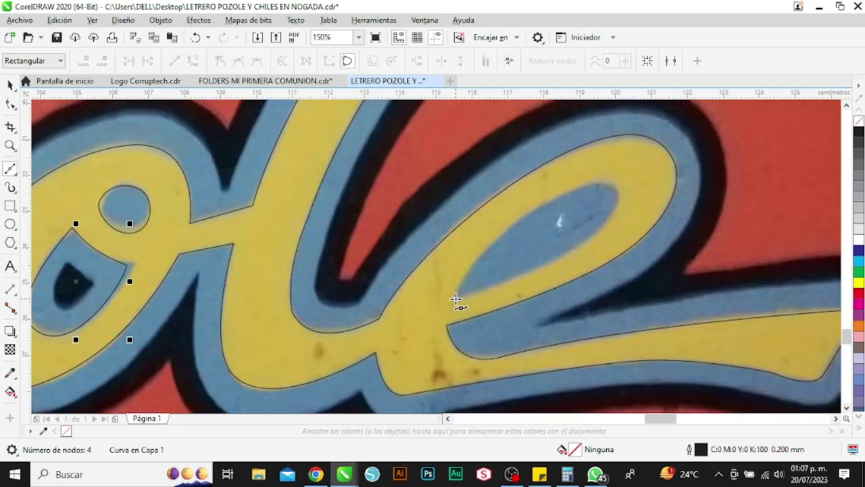
pyautogui.click(455, 299)
pyautogui.moveTo(540, 205); pyautogui.dragTo(614, 162)
pyautogui.moveTo(619, 191); pyautogui.dragTo(616, 209)
pyautogui.moveTo(555, 259); pyautogui.dragTo(488, 291)
pyautogui.scroll(1, 488, 290)
pyautogui.moveTo(424, 307); pyautogui.dragTo(453, 295)
pyautogui.scroll(-1, 454, 296)
# Combine all the letter outlines and counters into one curve, try a yellow fill, and undo that fill.
pyautogui.press('space')
pyautogui.scroll(-3, 476, 248)
pyautogui.moveTo(562, 311); pyautogui.dragTo(260, 194)
pyautogui.hotkey('ctrl', 'l')
pyautogui.click(859, 282)
pyautogui.hotkey('ctrl', 'z')
# Trace the teardrop counter in the z's lower loop as a closed Bézier curve.
pyautogui.scroll(2, 390, 291)
pyautogui.click(10, 173)
pyautogui.scroll(1, 360, 222)
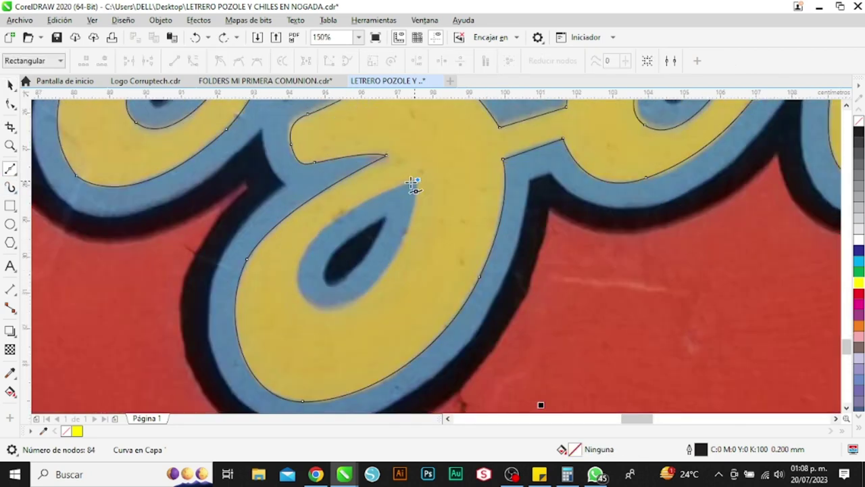
pyautogui.moveTo(323, 232)
pyautogui.mouseDown()
pyautogui.moveTo(309, 290)
pyautogui.moveTo(386, 274)
pyautogui.mouseUp()
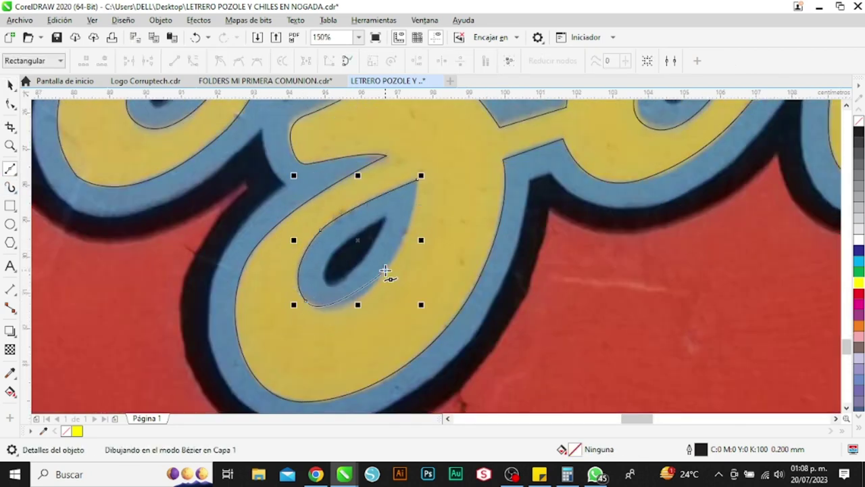
pyautogui.moveTo(418, 179); pyautogui.dragTo(419, 206)
# Combine the z's teardrop counter with the rest of the lettering curve.
pyautogui.press('space')
pyautogui.scroll(-3, 242, 278)
pyautogui.moveTo(433, 308); pyautogui.dragTo(143, 181)
pyautogui.click(341, 61)
# Fill the combined lettering with yellow and remove its outline.
pyautogui.click(859, 272)
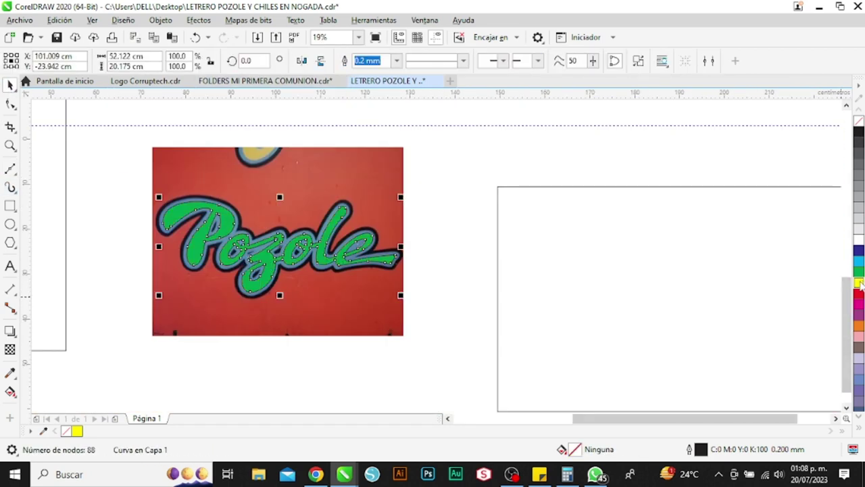
pyautogui.click(859, 283)
pyautogui.scroll(1, 267, 250)
pyautogui.rightClick(66, 431)
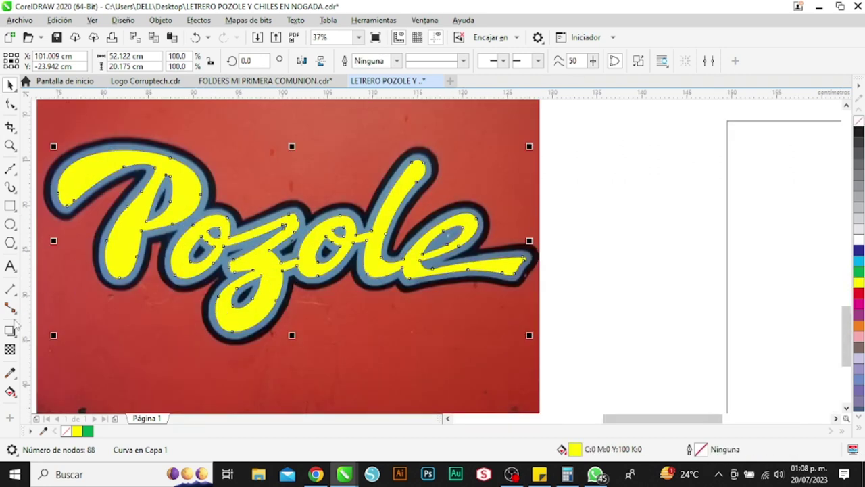
# Add a 0.2 cm outside contour to the yellow lettering with the Contour tool.
pyautogui.click(14, 335)
pyautogui.click(49, 345)
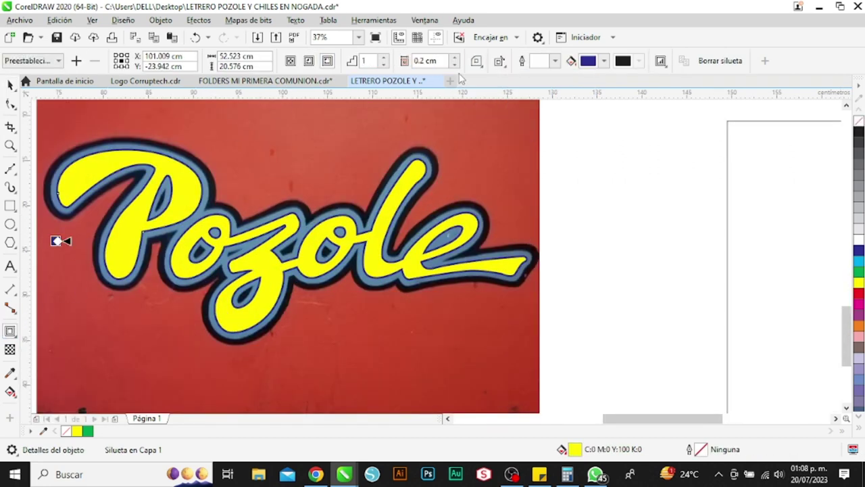
# Switch the document's drawing units to millimetres.
pyautogui.click(9, 85)
pyautogui.click(574, 175)
pyautogui.click(354, 62)
pyautogui.click(348, 83)
pyautogui.click(430, 177)
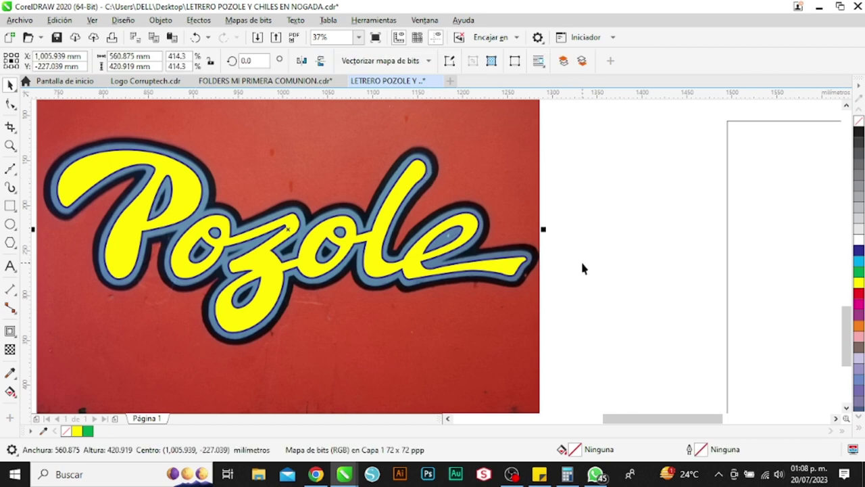
# Set the offset of the lettering's contour to 7.5 mm.
pyautogui.click(583, 266)
pyautogui.click(411, 161)
pyautogui.click(455, 57)
pyautogui.click(455, 56)
pyautogui.click(455, 56)
pyautogui.click(454, 56)
pyautogui.click(455, 57)
pyautogui.click(454, 57)
pyautogui.click(455, 57)
pyautogui.click(455, 57)
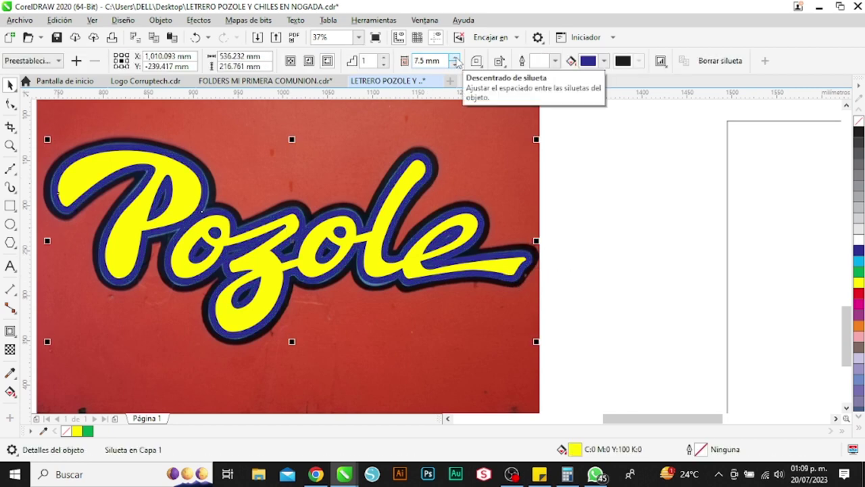
# Break the contour apart from the yellow lettering and clear the selection.
pyautogui.scroll(3, 518, 255)
pyautogui.rightClick(529, 257)
pyautogui.click(578, 263)
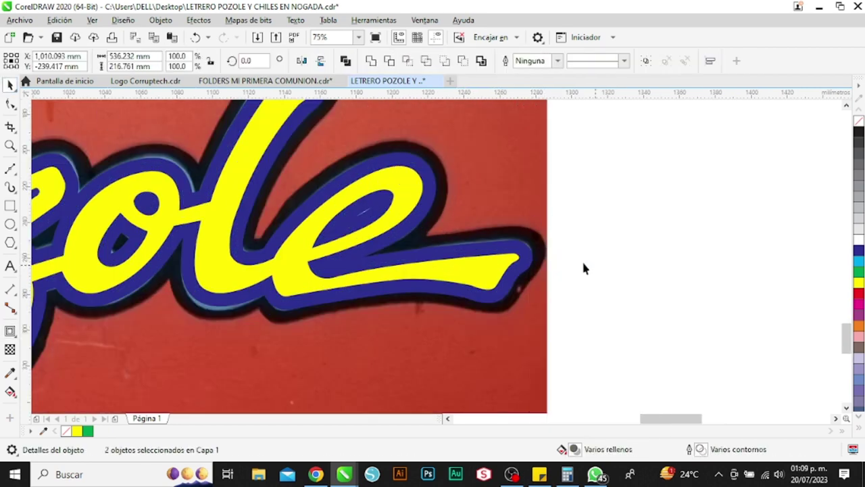
pyautogui.click(583, 262)
# Fill the separated contour shape with 40% black gray.
pyautogui.click(526, 254)
pyautogui.click(858, 218)
pyautogui.click(858, 208)
pyautogui.click(858, 197)
pyautogui.scroll(-1, 529, 319)
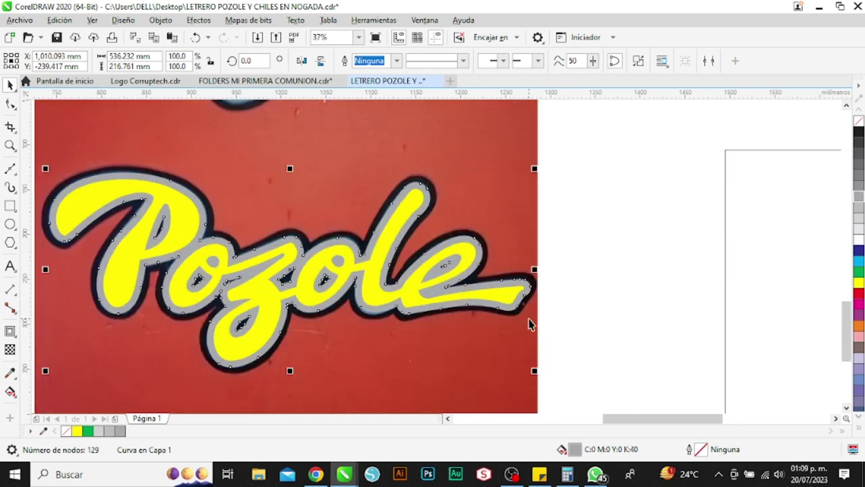
# Save the document and add a 7.5 mm outside contour around the gray shape.
pyautogui.click(11, 331)
pyautogui.click(55, 41)
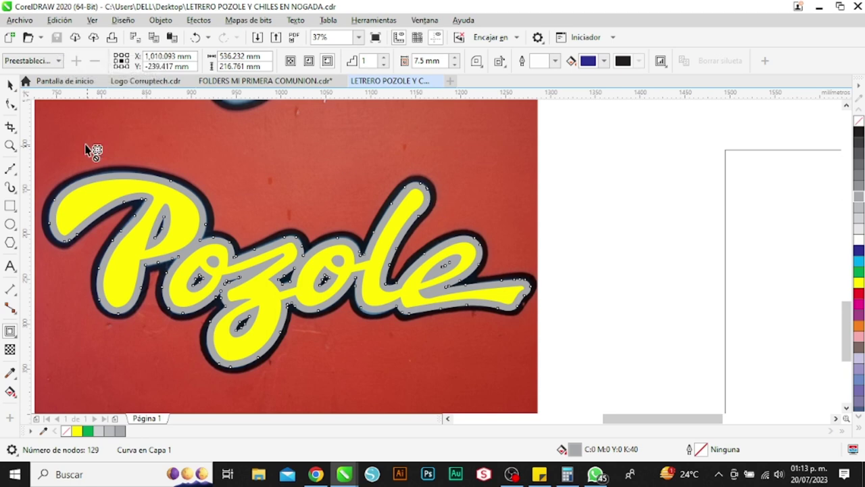
pyautogui.click(328, 61)
pyautogui.scroll(1, 405, 180)
# Break the outer contour apart from the gray shape and clear the selection.
pyautogui.click(10, 86)
pyautogui.rightClick(462, 195)
pyautogui.click(497, 208)
pyautogui.scroll(-1, 423, 186)
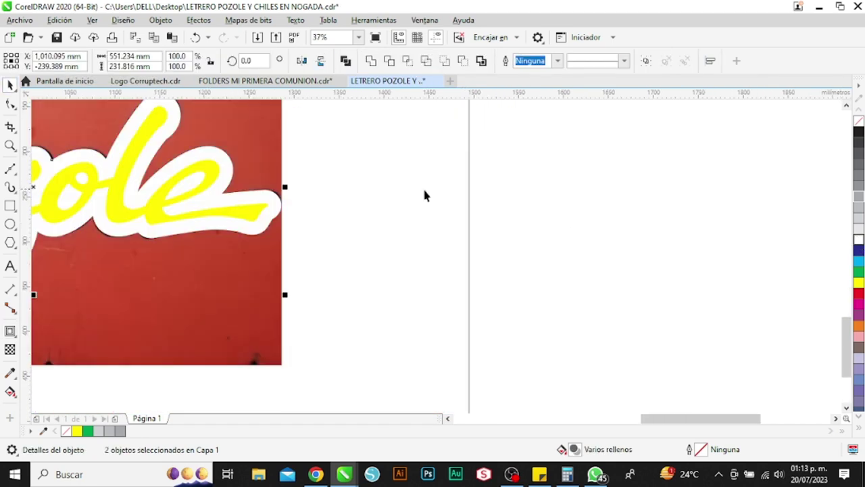
pyautogui.scroll(-1, 422, 188)
pyautogui.click(357, 209)
# Move the Pozole sign photo off to the side of the vector lettering and fill the outermost contour white.
pyautogui.scroll(2, 357, 208)
pyautogui.moveTo(310, 196); pyautogui.dragTo(608, 260)
pyautogui.click(858, 240)
pyautogui.scroll(-2, 337, 256)
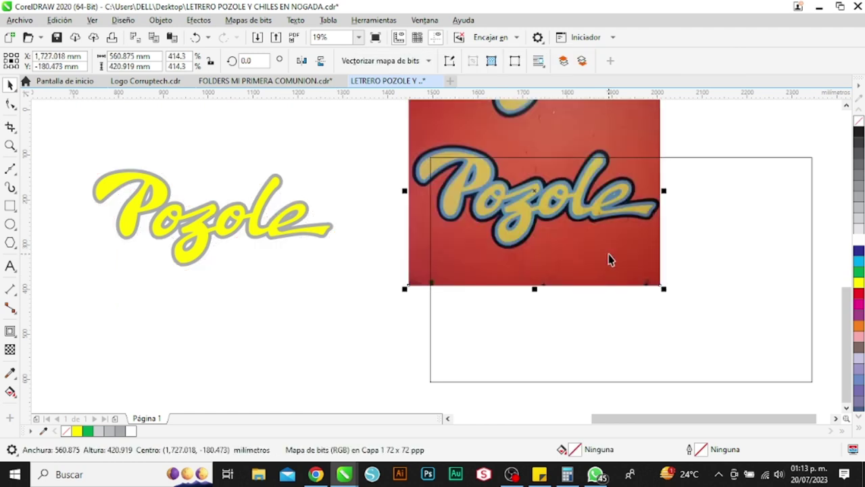
# Draw a rectangle about 782 by 460 mm around the vector lettering and fill it black.
pyautogui.click(11, 207)
pyautogui.scroll(-1, 258, 246)
pyautogui.moveTo(148, 183); pyautogui.dragTo(325, 287)
pyautogui.click(10, 85)
pyautogui.click(859, 131)
# Send the black rectangle to the back of the page.
pyautogui.rightClick(232, 252)
pyautogui.moveTo(317, 191)
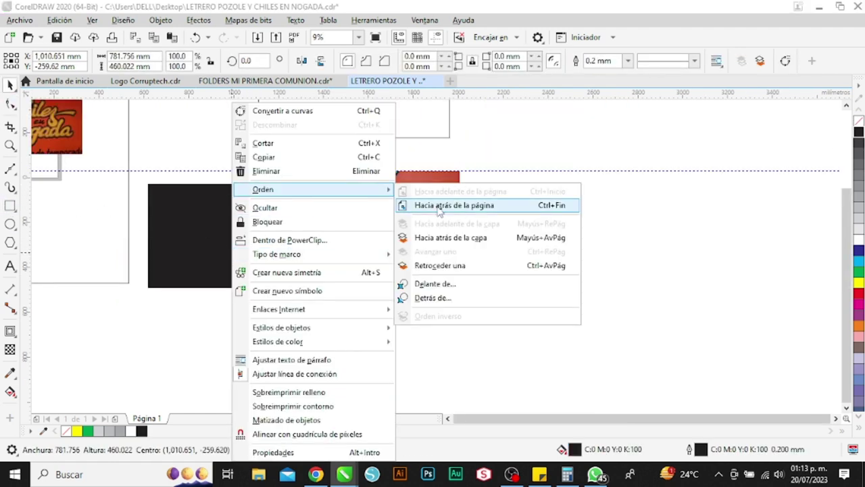
pyautogui.click(438, 205)
pyautogui.scroll(2, 211, 233)
pyautogui.scroll(-2, 419, 327)
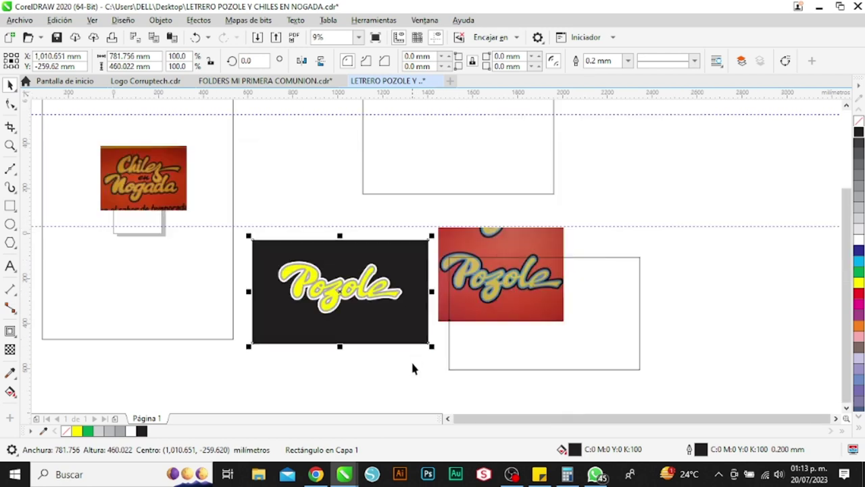
# Group the yellow lettering with its gray and white contour shapes.
pyautogui.moveTo(283, 262); pyautogui.dragTo(271, 248)
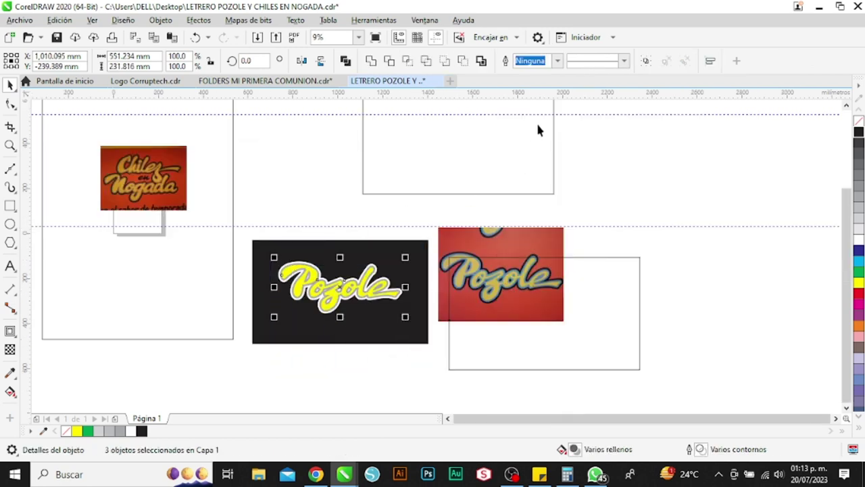
pyautogui.click(645, 62)
pyautogui.click(209, 289)
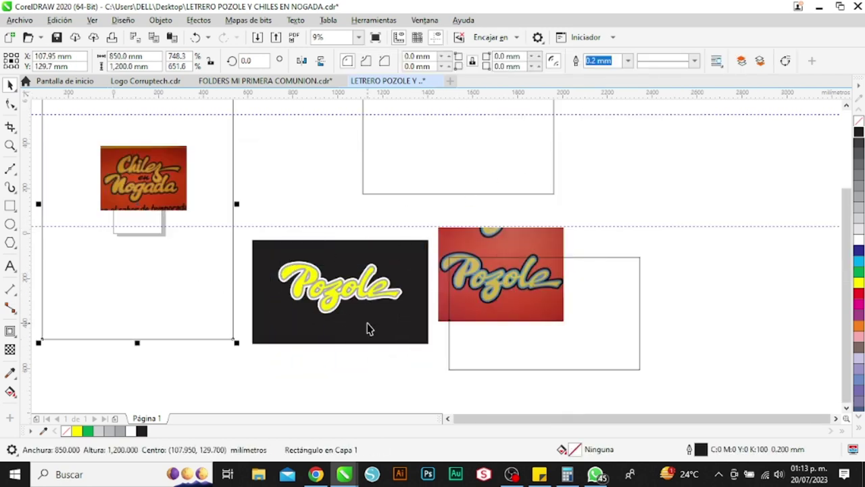
# Move the black rectangle to the tall frame's lower-left corner and stretch it to 850 mm wide and about 501 mm high, up to the guideline.
pyautogui.click(254, 352)
pyautogui.moveTo(252, 344); pyautogui.dragTo(45, 339)
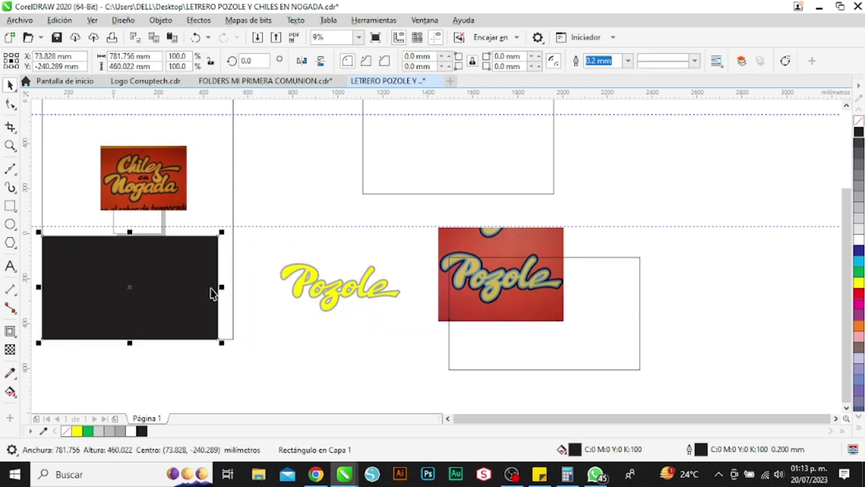
pyautogui.moveTo(221, 285); pyautogui.dragTo(233, 285)
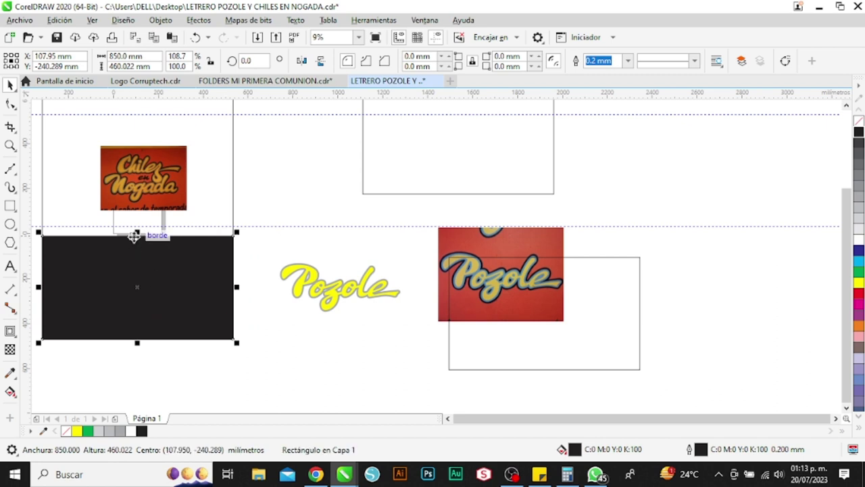
pyautogui.moveTo(144, 228); pyautogui.dragTo(155, 221)
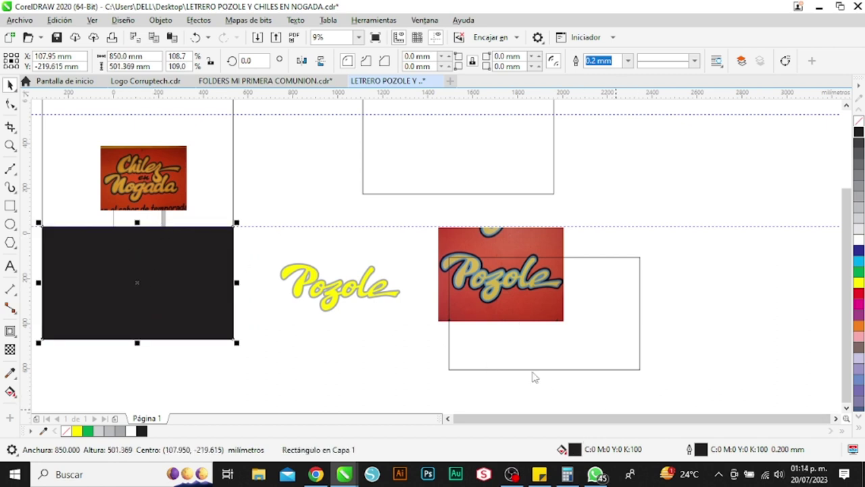
# Set the black rectangle's uniform fill to CMYK 100, 100, 100, 100.
pyautogui.hotkey('shift', 'F11')
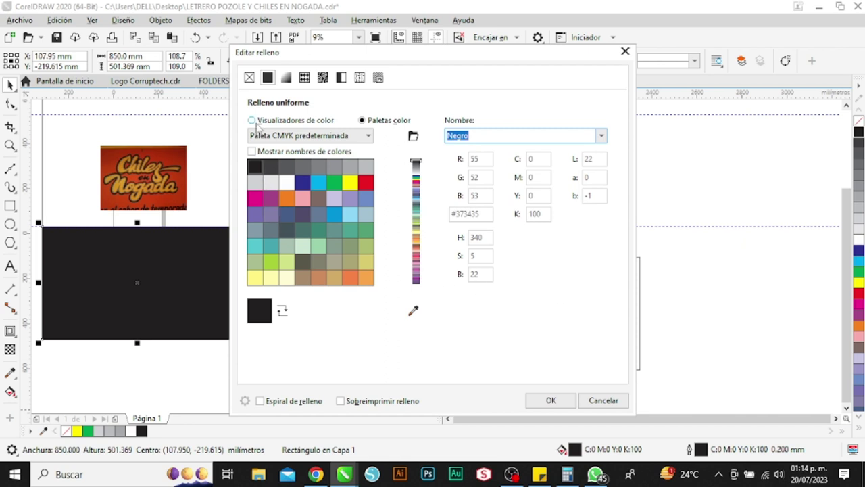
pyautogui.click(252, 120)
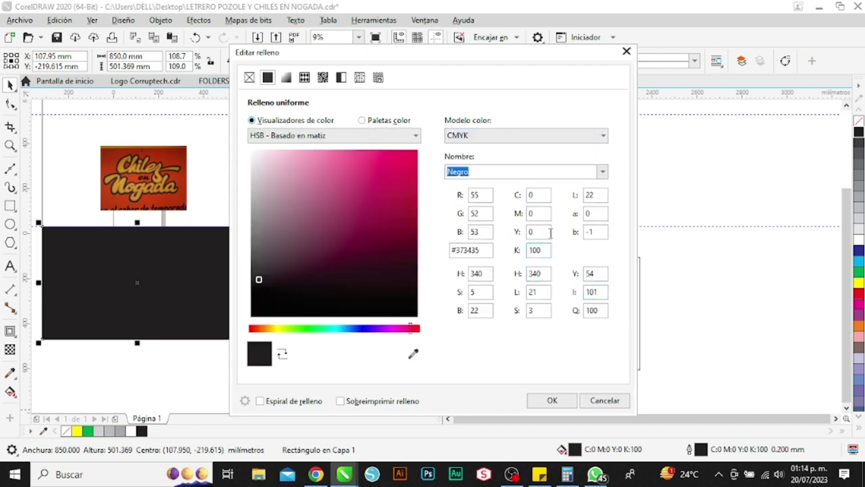
pyautogui.write('100')
pyautogui.press('Tab')
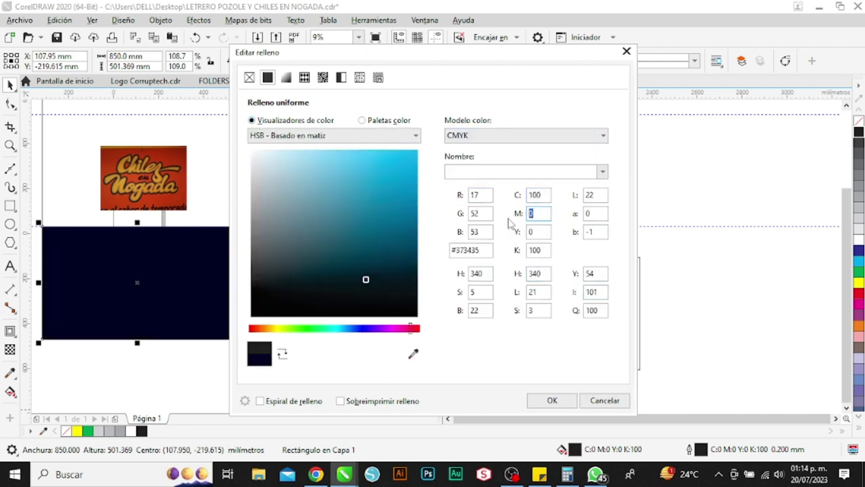
pyautogui.press('Tab')
pyautogui.write('1')
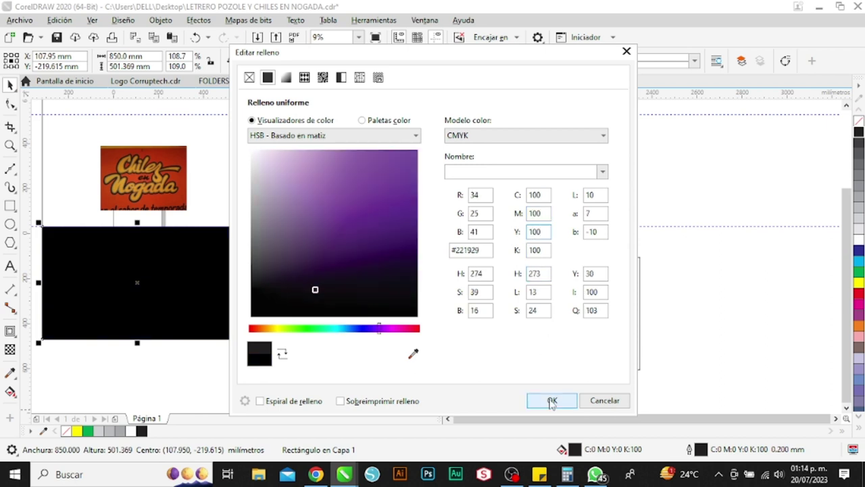
pyautogui.write('00')
pyautogui.click(552, 400)
pyautogui.scroll(-2, 333, 333)
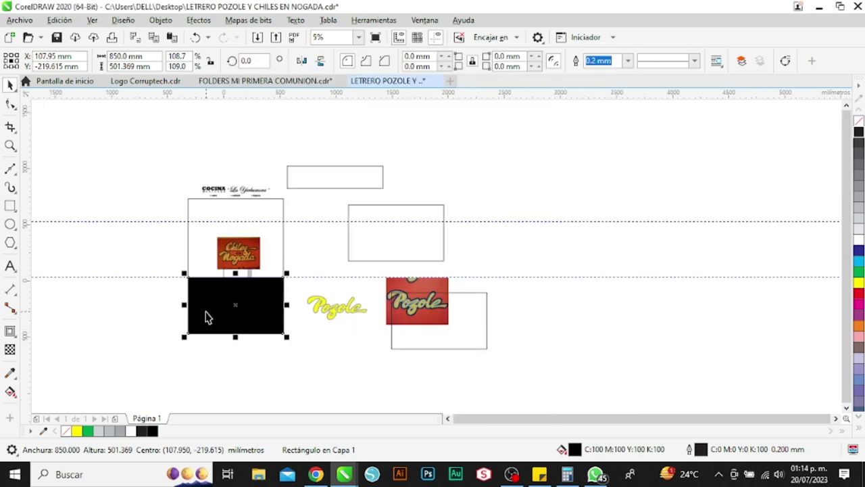
# Move the grouped Pozole lettering onto the black rectangle and enlarge it to about 638 mm wide.
pyautogui.scroll(2, 368, 319)
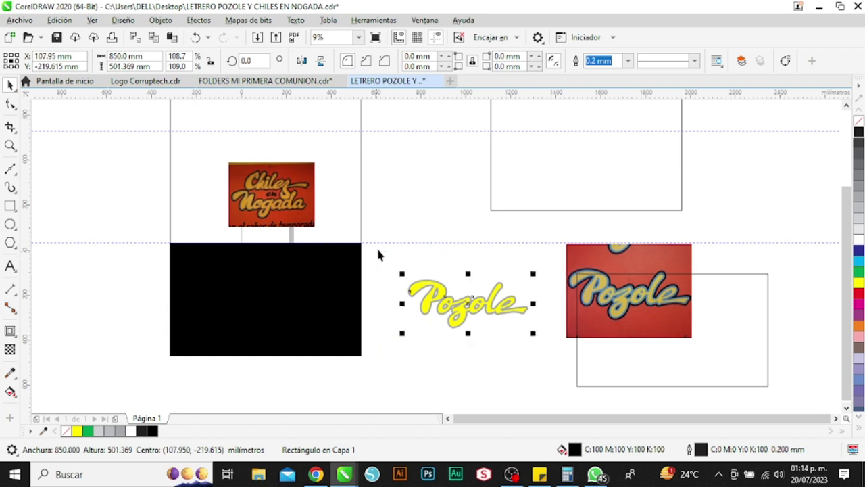
pyautogui.moveTo(476, 304); pyautogui.dragTo(264, 300)
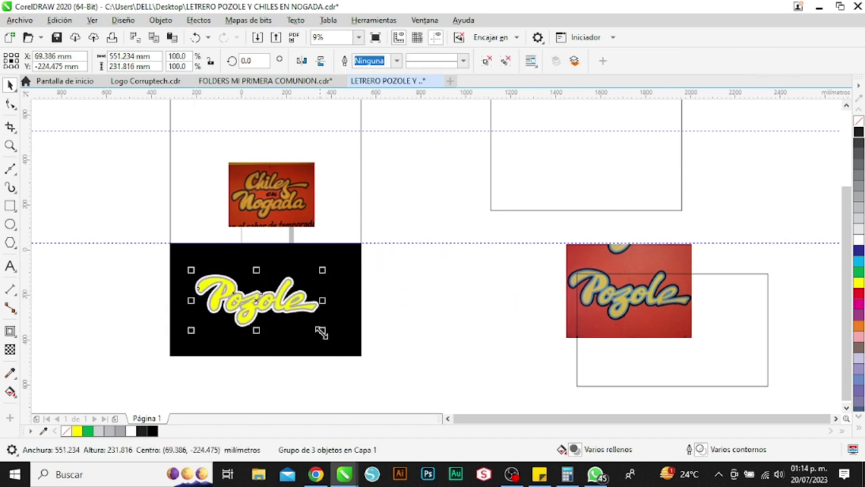
pyautogui.moveTo(322, 329); pyautogui.dragTo(341, 339)
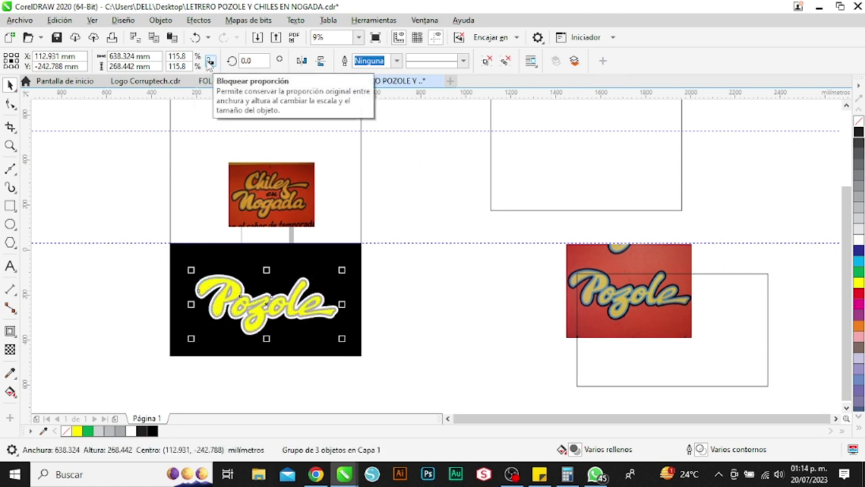
# Lock the Pozole lettering group's proportions and set its width to 600 mm.
pyautogui.click(210, 62)
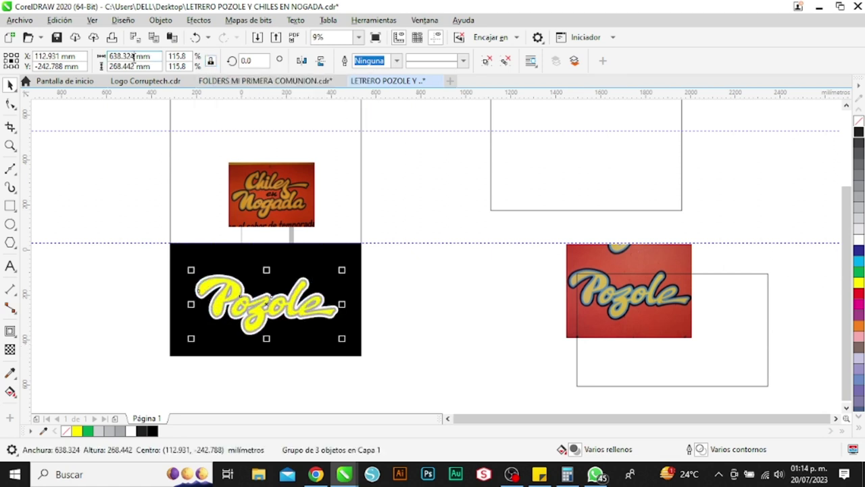
pyautogui.write('600')
pyautogui.press('Return')
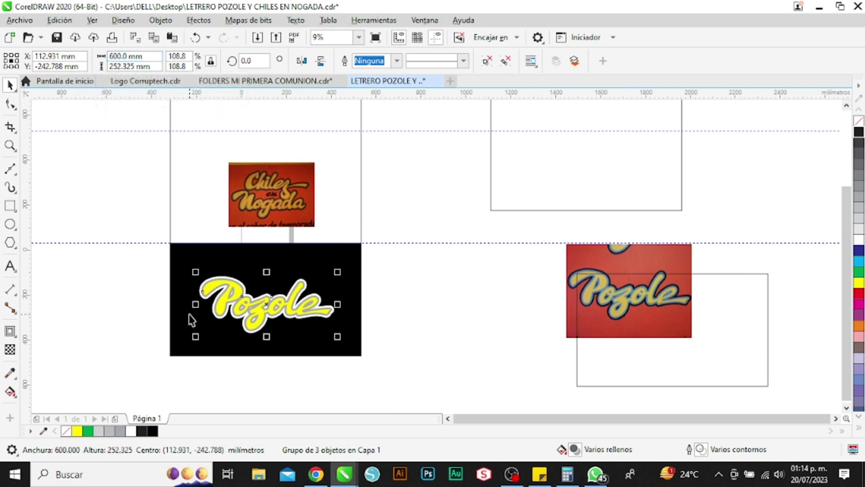
pyautogui.click(10, 206)
pyautogui.moveTo(172, 275); pyautogui.dragTo(201, 308)
pyautogui.press('Delete')
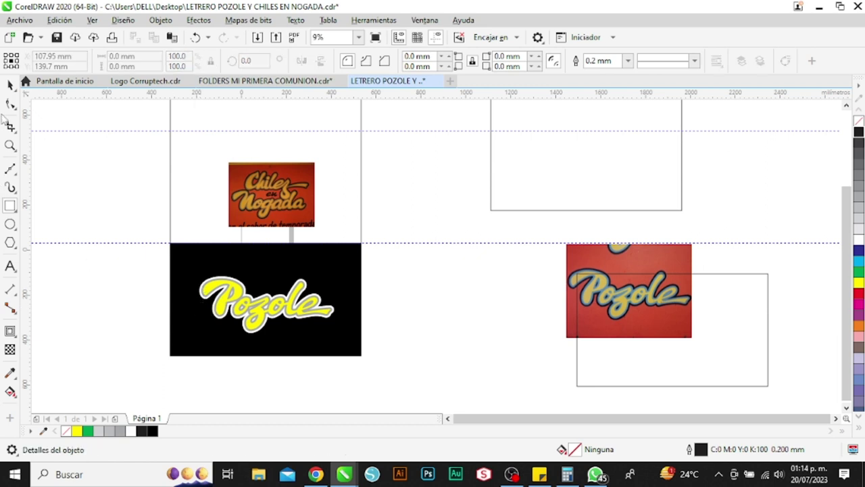
# Ungroup the Pozole lettering on the black rectangle into its separate fill and contour shapes.
pyautogui.click(10, 85)
pyautogui.moveTo(390, 374); pyautogui.dragTo(171, 275)
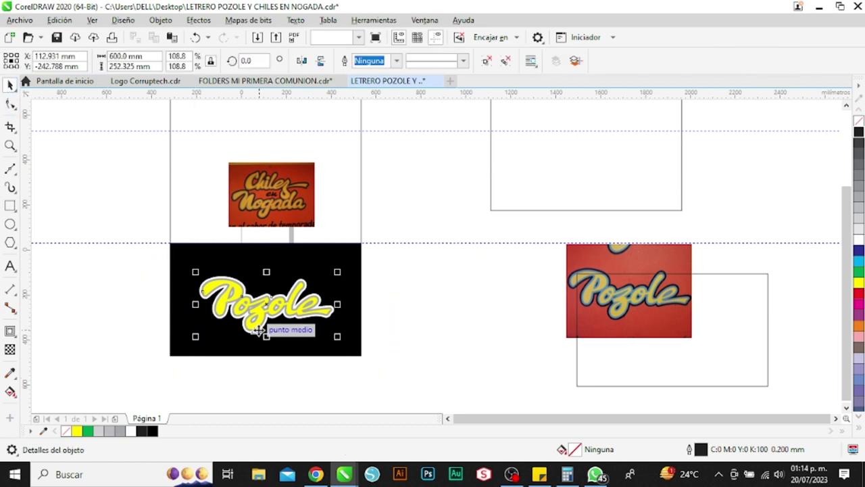
pyautogui.scroll(2, 258, 330)
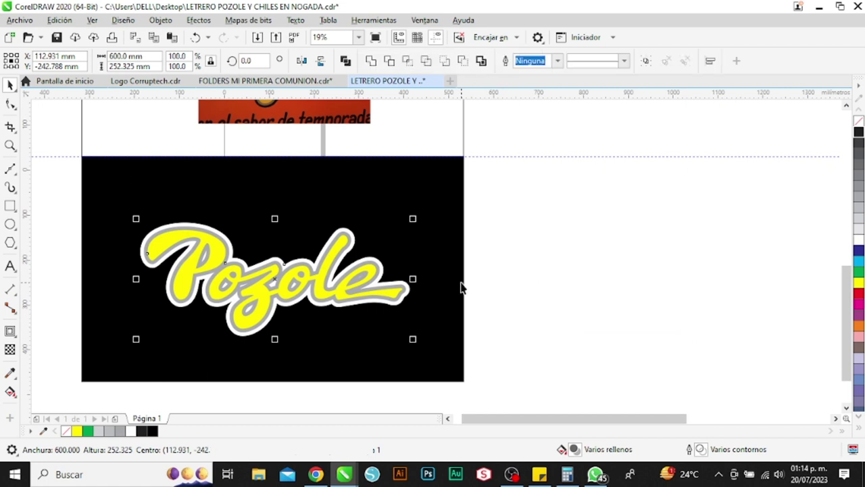
pyautogui.scroll(-2, 493, 287)
pyautogui.click(493, 287)
# Change the fill of the lettering's gray contour to 60% black and save the drawing.
pyautogui.scroll(2, 471, 297)
pyautogui.scroll(2, 417, 289)
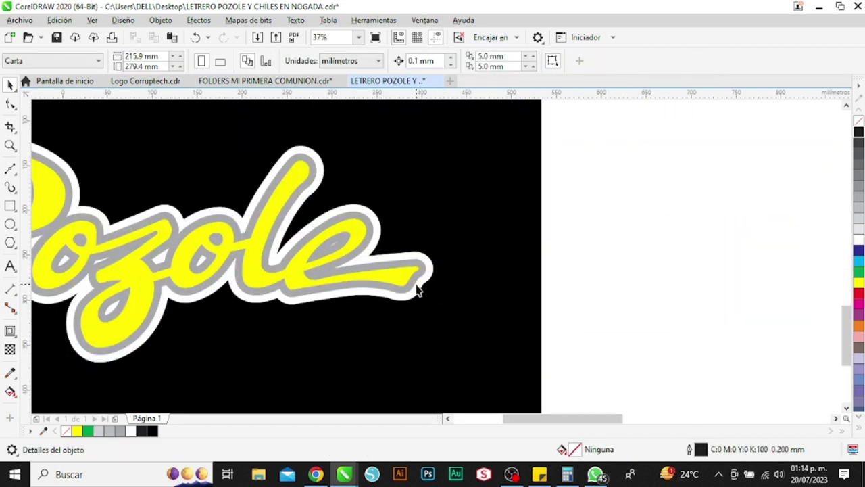
pyautogui.click(407, 297)
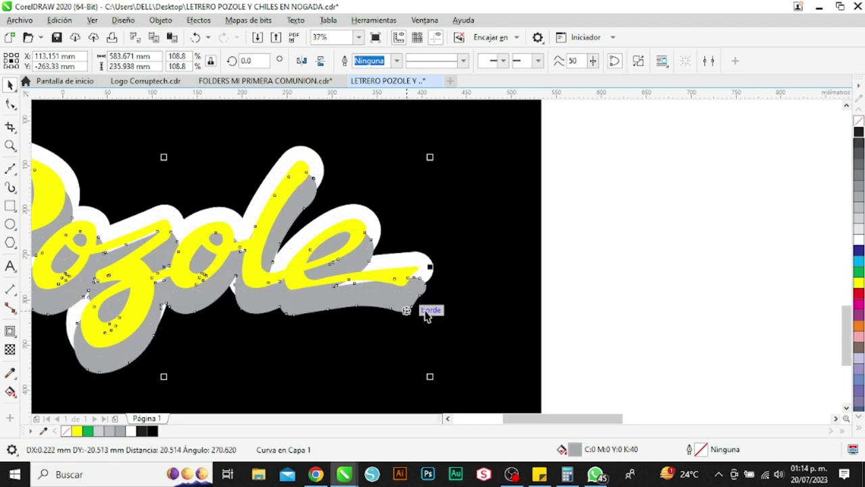
pyautogui.click(860, 214)
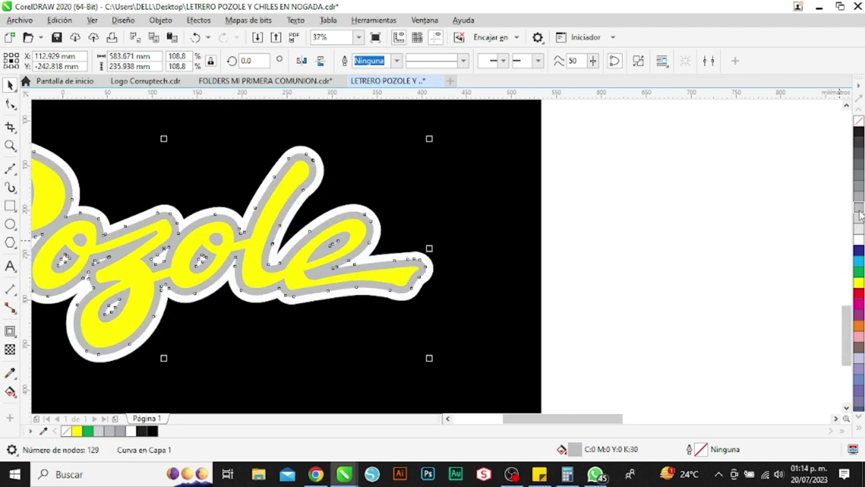
pyautogui.click(859, 187)
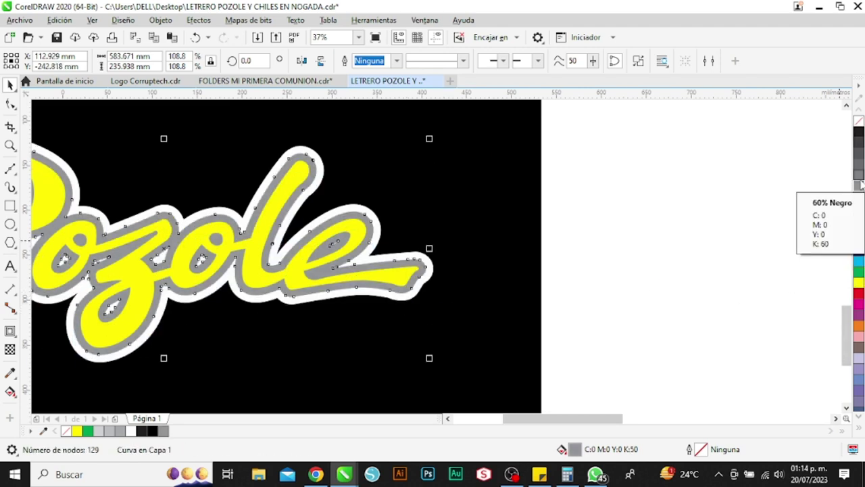
pyautogui.click(859, 176)
pyautogui.scroll(-2, 522, 230)
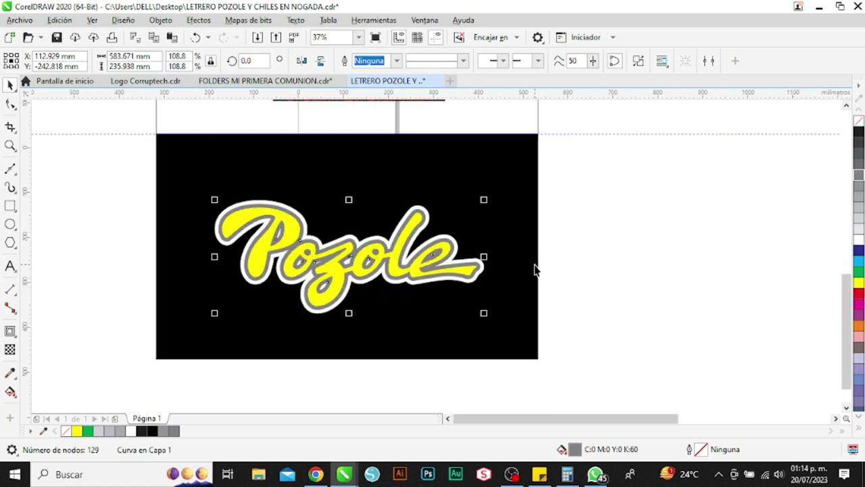
pyautogui.click(603, 313)
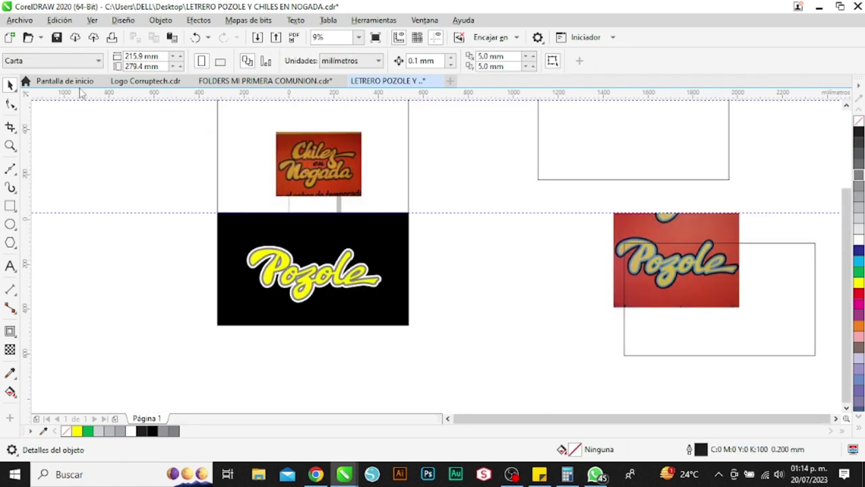
pyautogui.click(56, 37)
# Regroup the three Pozole lettering shapes and center the group on the black rectangle.
pyautogui.moveTo(456, 342); pyautogui.dragTo(164, 228)
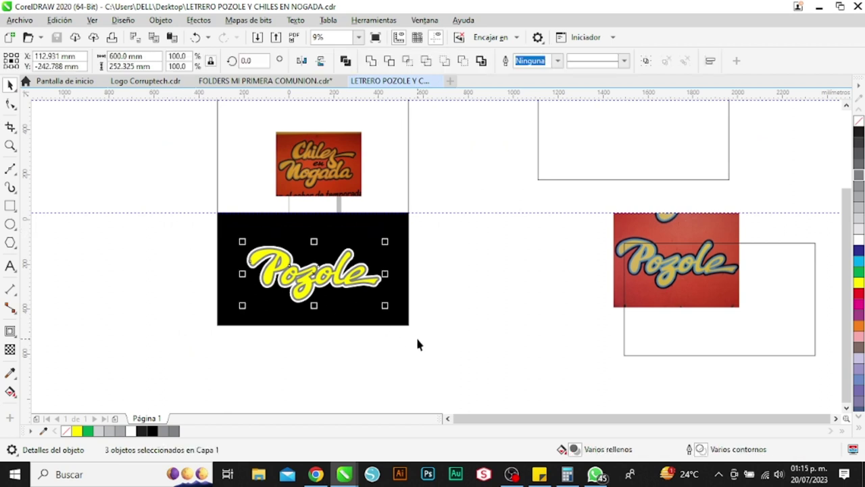
pyautogui.hotkey('ctrl', 'g')
pyautogui.moveTo(440, 339); pyautogui.dragTo(160, 201)
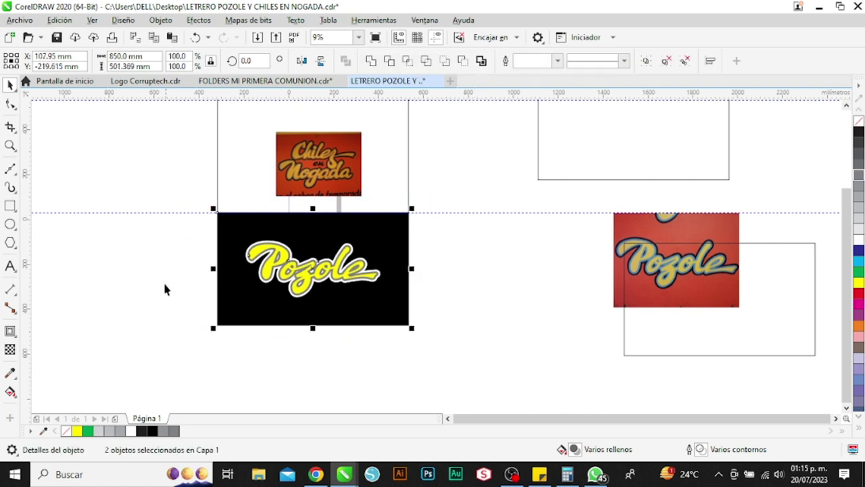